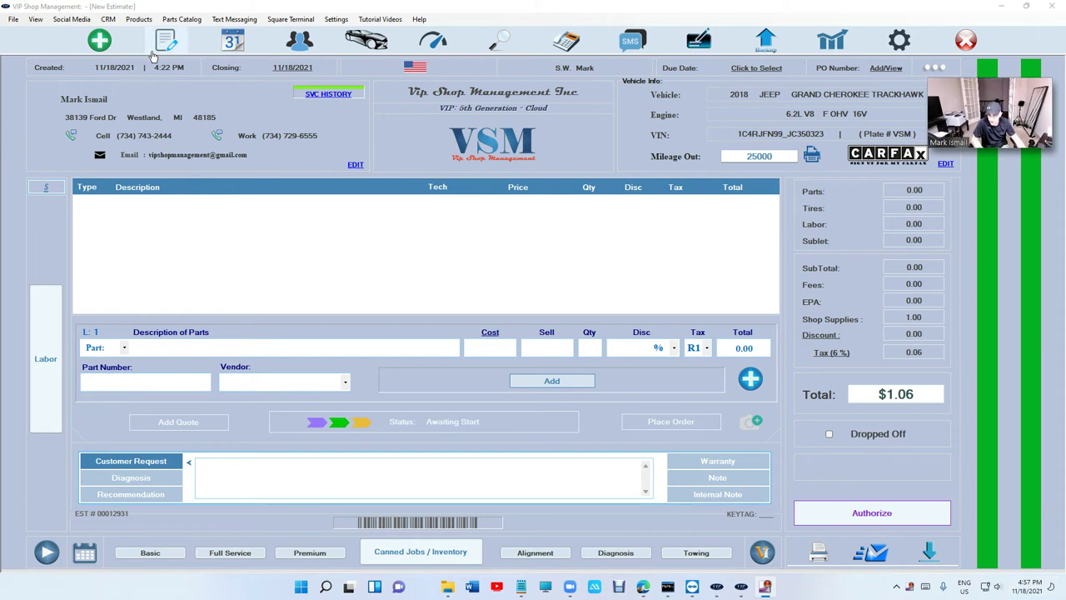
- Review the Oil Change Sticker Data, keeping 0W-40 viscosity, and close it without printing
{"action": "left_click", "coordinate": [813, 157]}
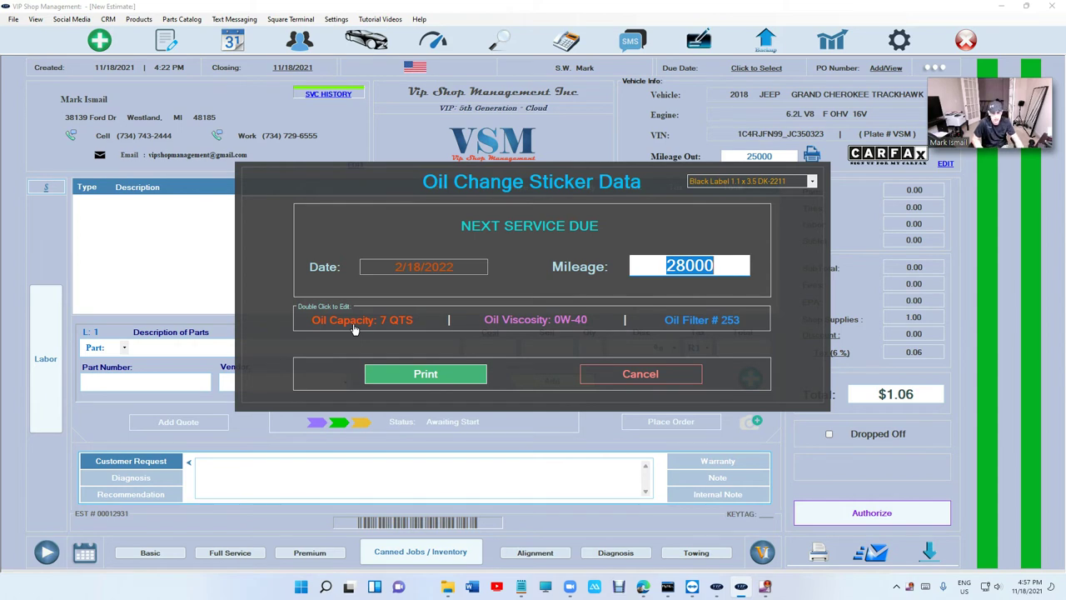
{"action": "double_click", "coordinate": [487, 325]}
{"action": "left_click", "coordinate": [552, 322]}
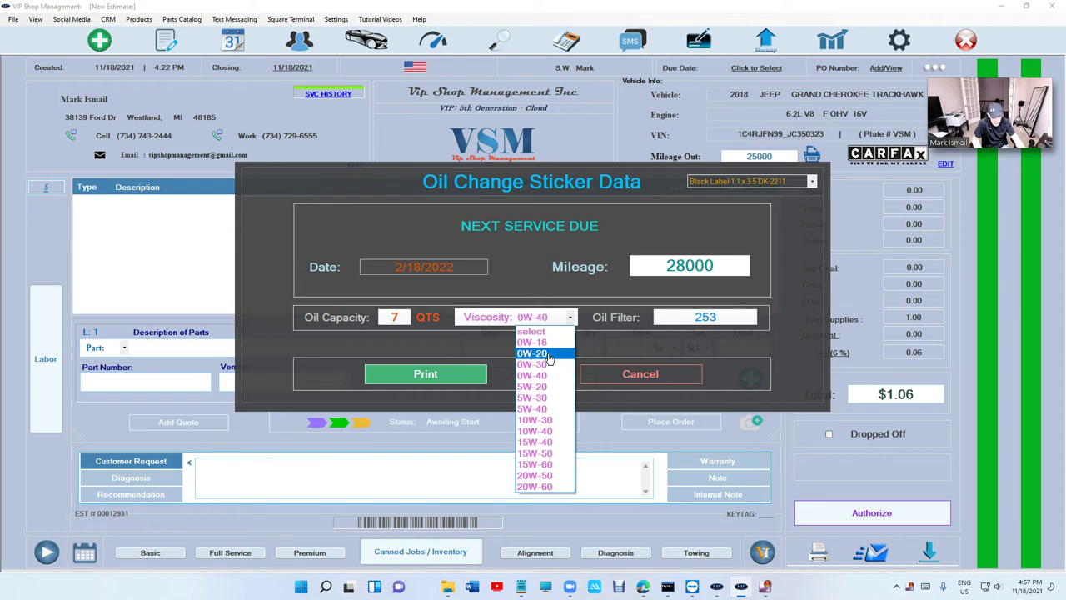
{"action": "left_click", "coordinate": [543, 376]}
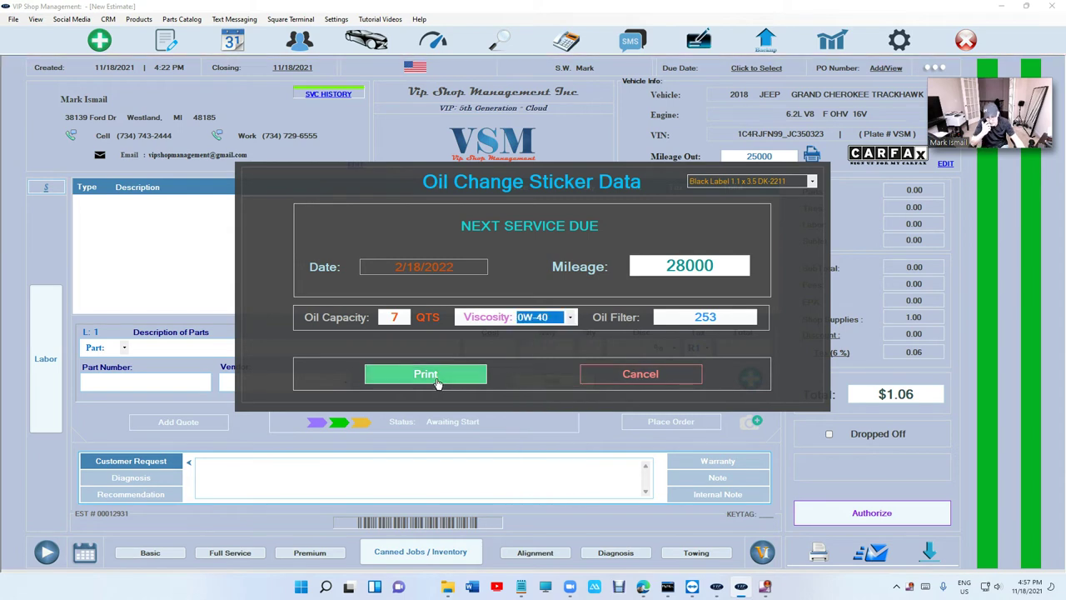
{"action": "left_click", "coordinate": [650, 381]}
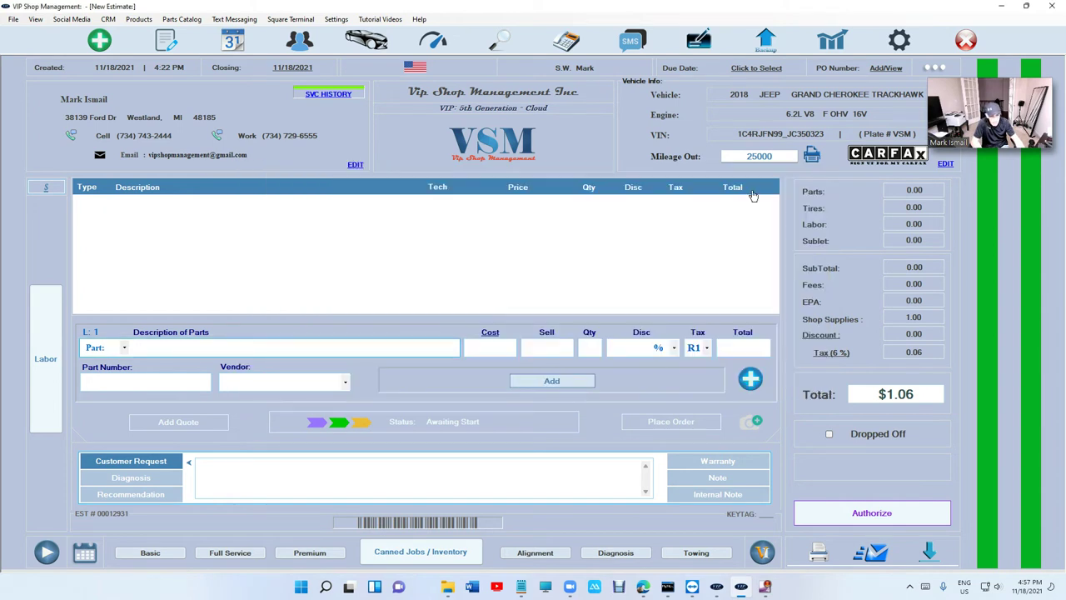
{"action": "left_click", "coordinate": [812, 155]}
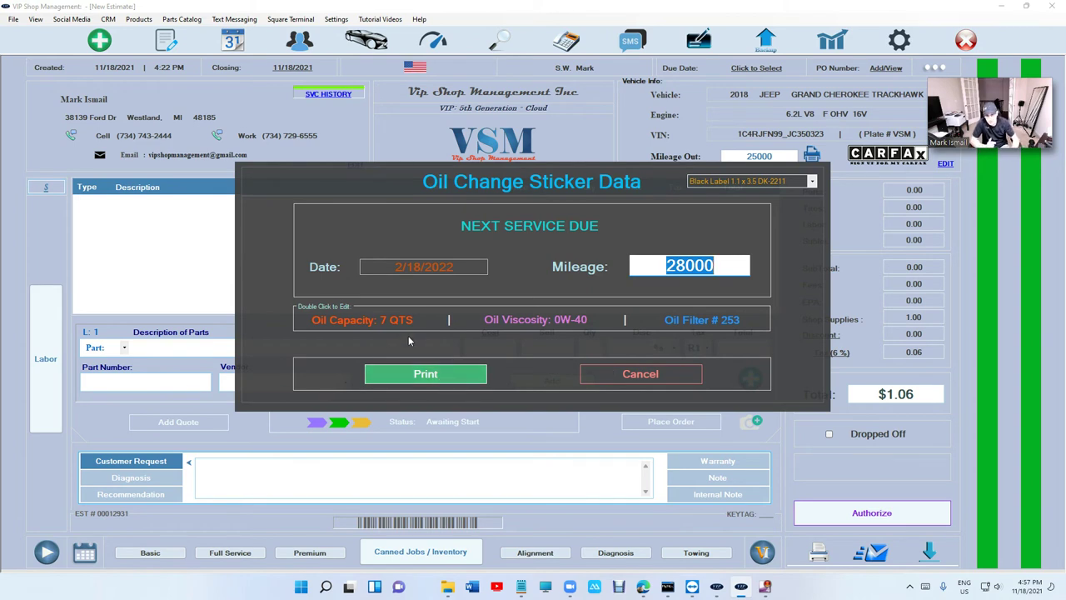
{"action": "left_click", "coordinate": [585, 374]}
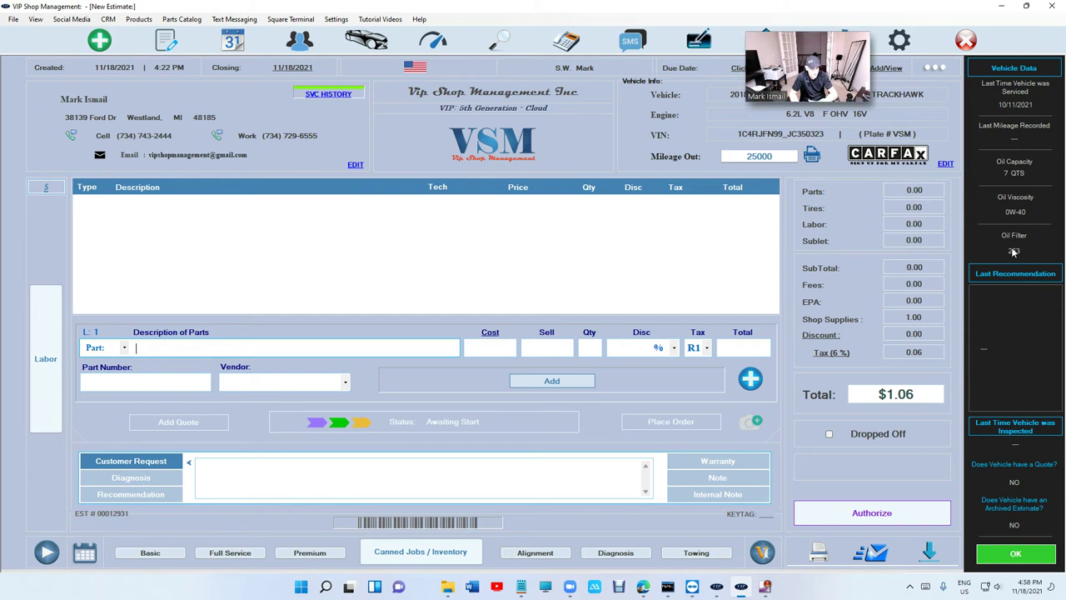
{"action": "left_click", "coordinate": [811, 156]}
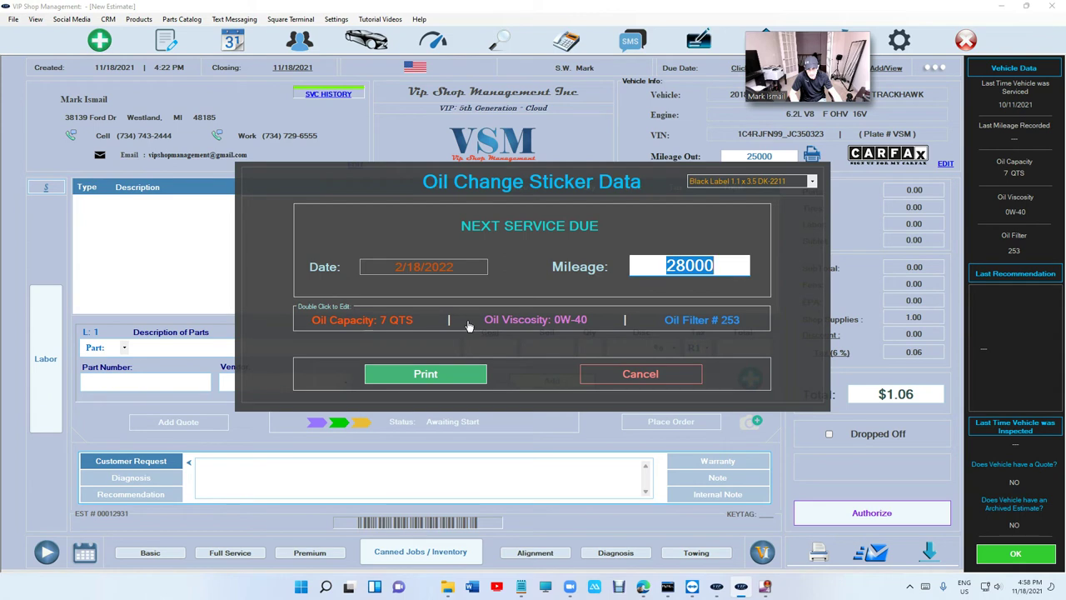
{"action": "left_click", "coordinate": [467, 327]}
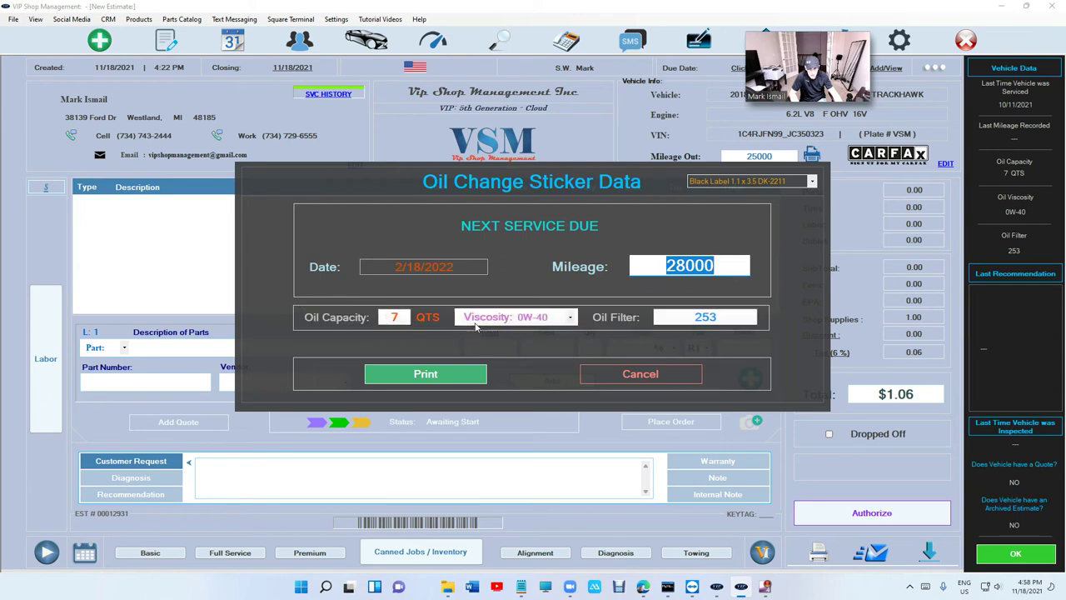
{"action": "left_click", "coordinate": [693, 376]}
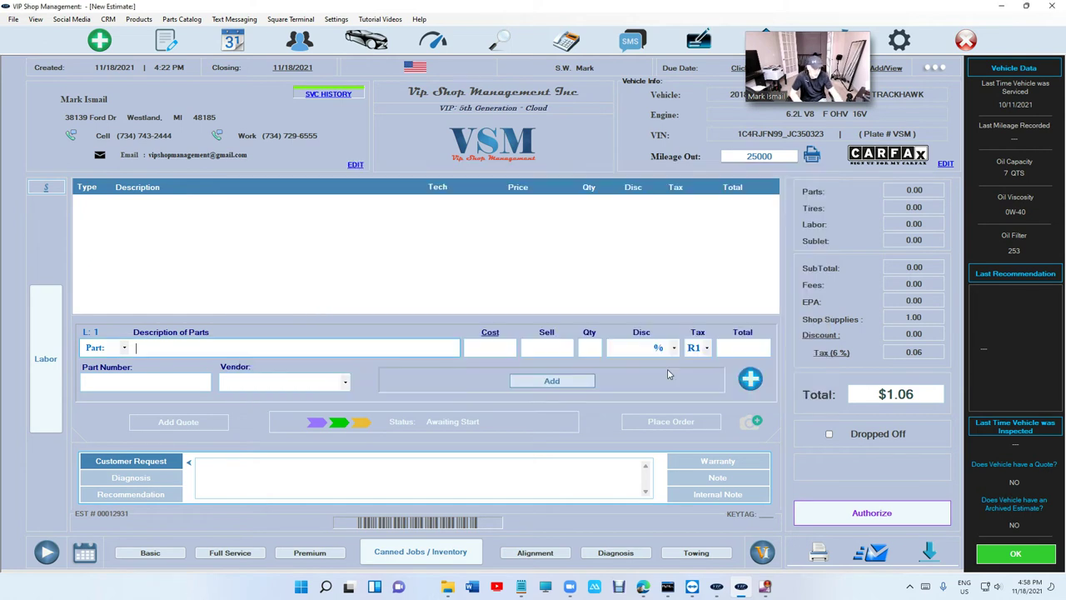
{"action": "left_click", "coordinate": [812, 155]}
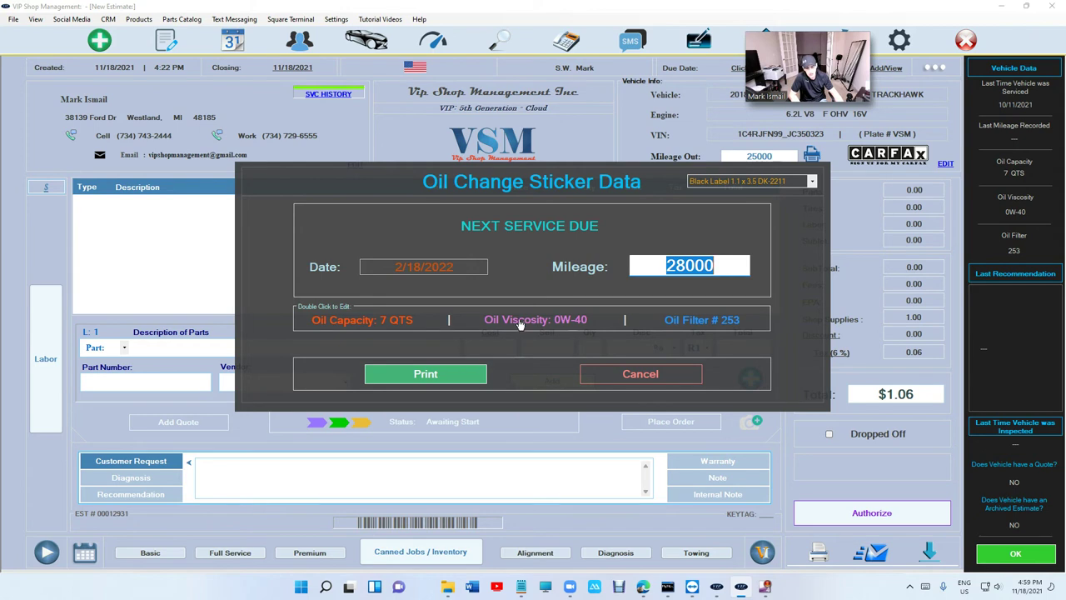
{"action": "left_click", "coordinate": [637, 372]}
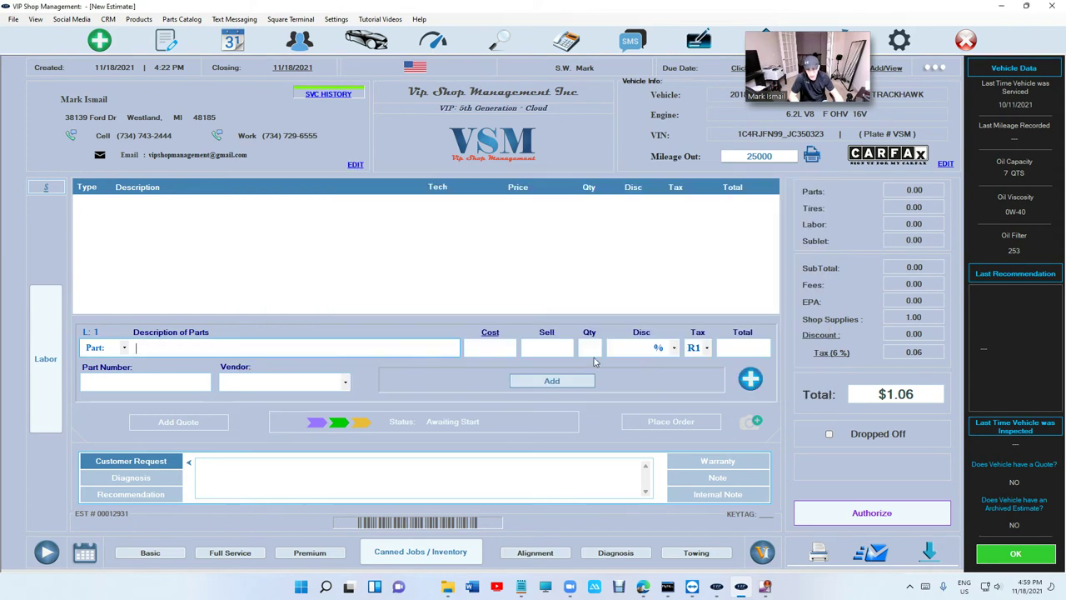
- Search the Daily-Weekly Report's Invoice # field for 15000, then close the report
{"action": "left_click", "coordinate": [1015, 553]}
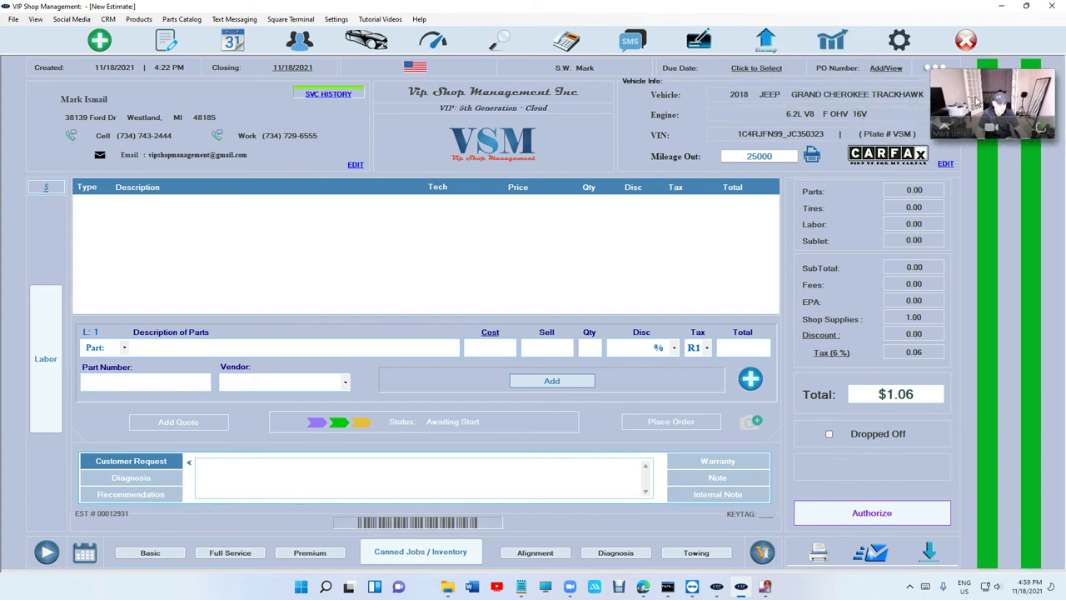
{"action": "left_click", "coordinate": [818, 48]}
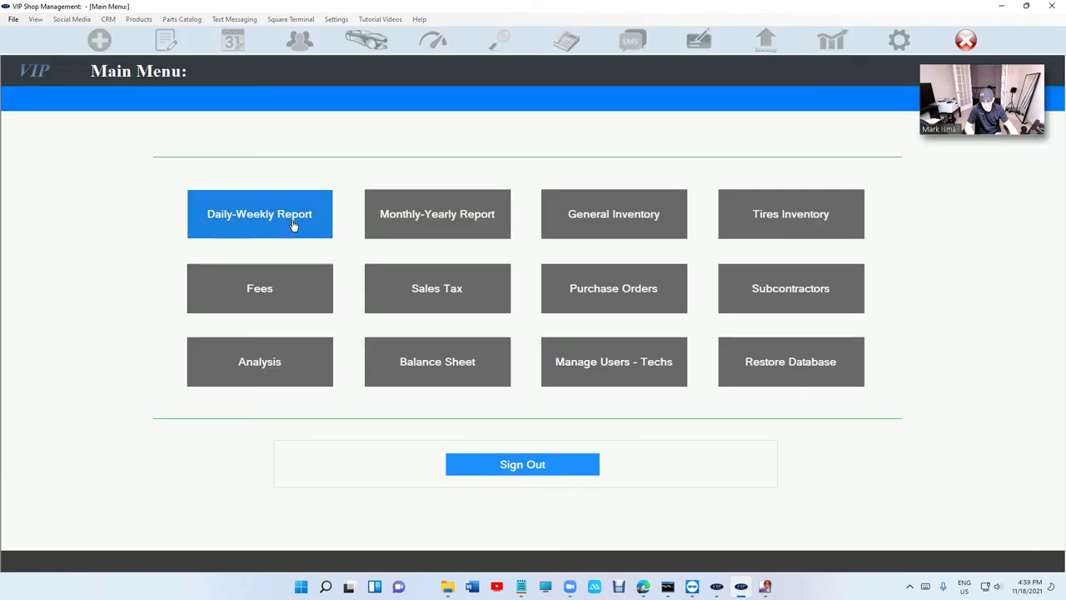
{"action": "left_click", "coordinate": [292, 225]}
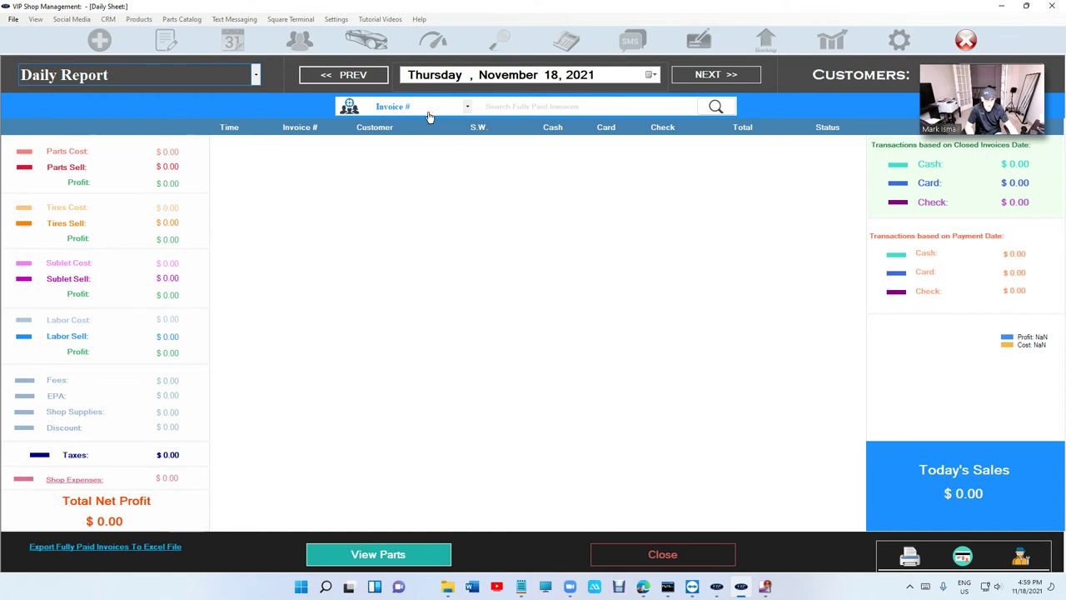
{"action": "left_click", "coordinate": [535, 106]}
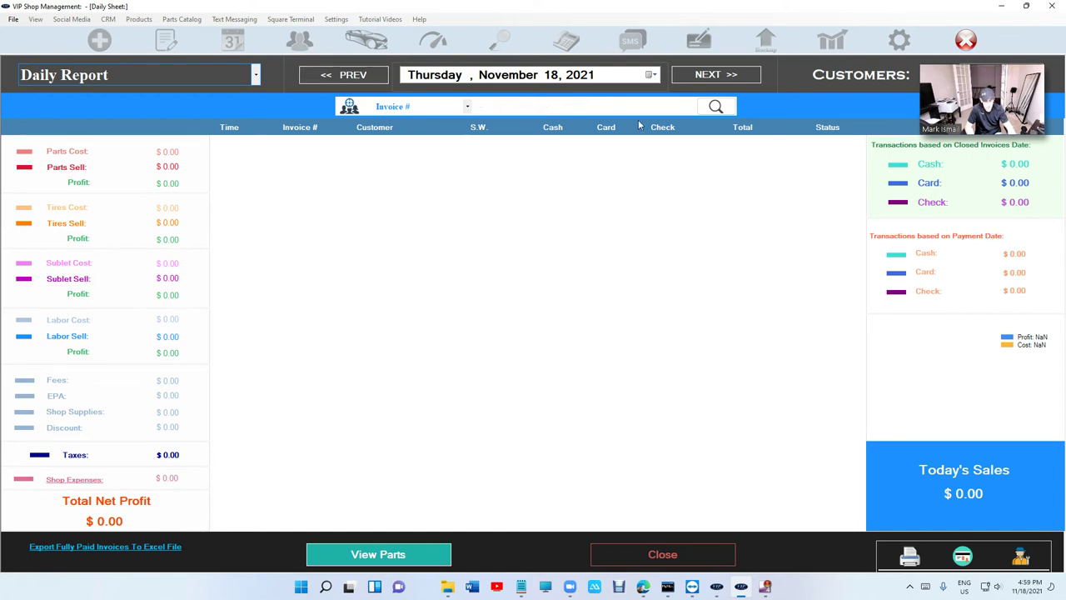
{"action": "type", "text": "15000"}
{"action": "key", "text": "Return"}
{"action": "left_click", "coordinate": [624, 557]}
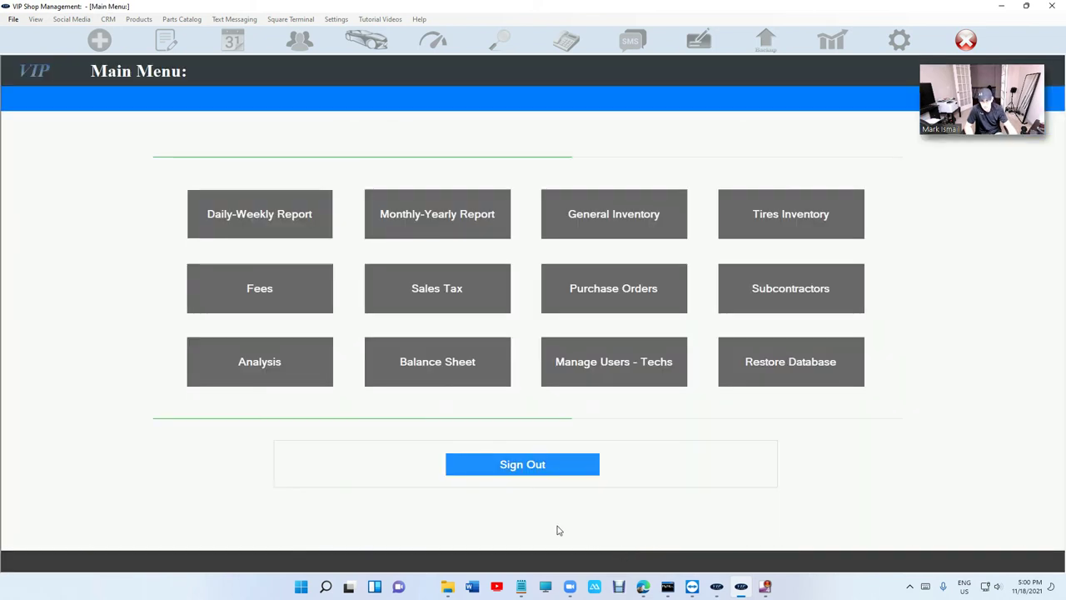
- Void the 2015 Chevrolet Captiva's in-progress invoice and confirm with Yes
{"action": "left_click", "coordinate": [525, 466]}
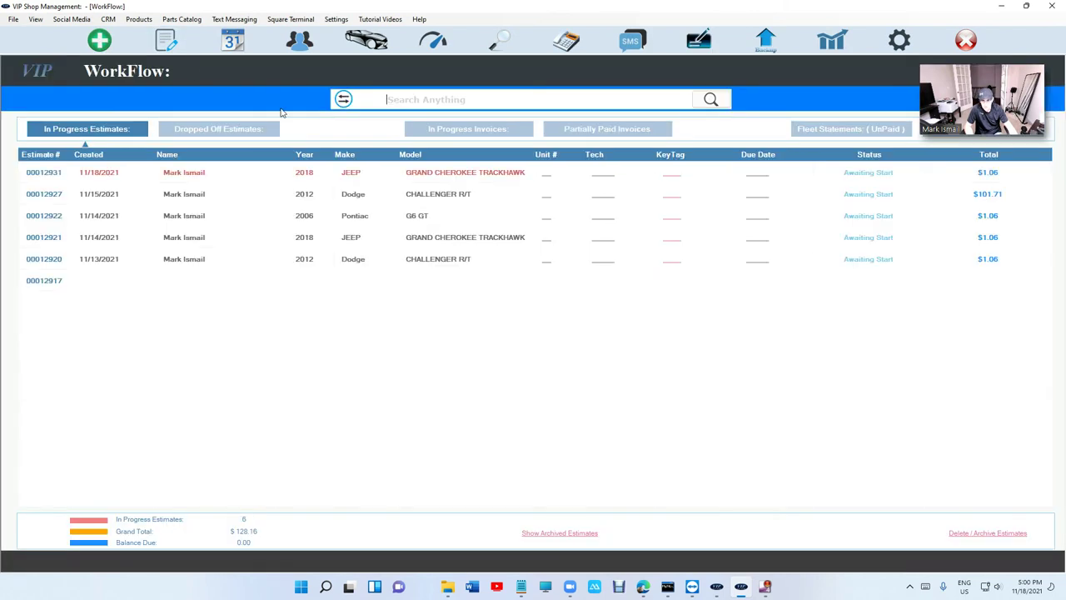
{"action": "left_click", "coordinate": [464, 131]}
{"action": "double_click", "coordinate": [458, 177]}
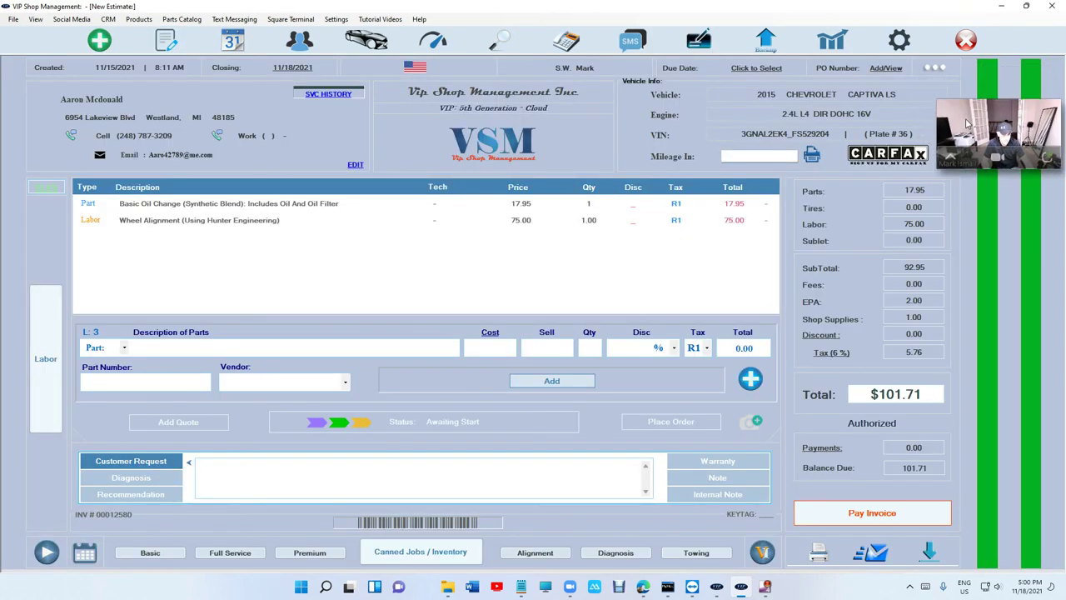
{"action": "left_click", "coordinate": [934, 69]}
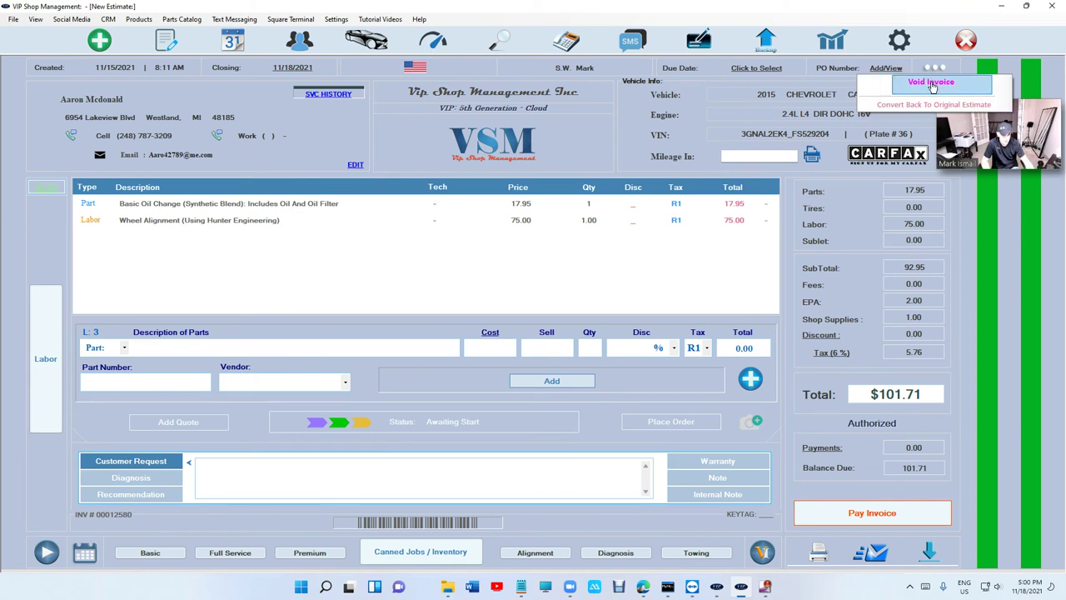
{"action": "left_click", "coordinate": [932, 83]}
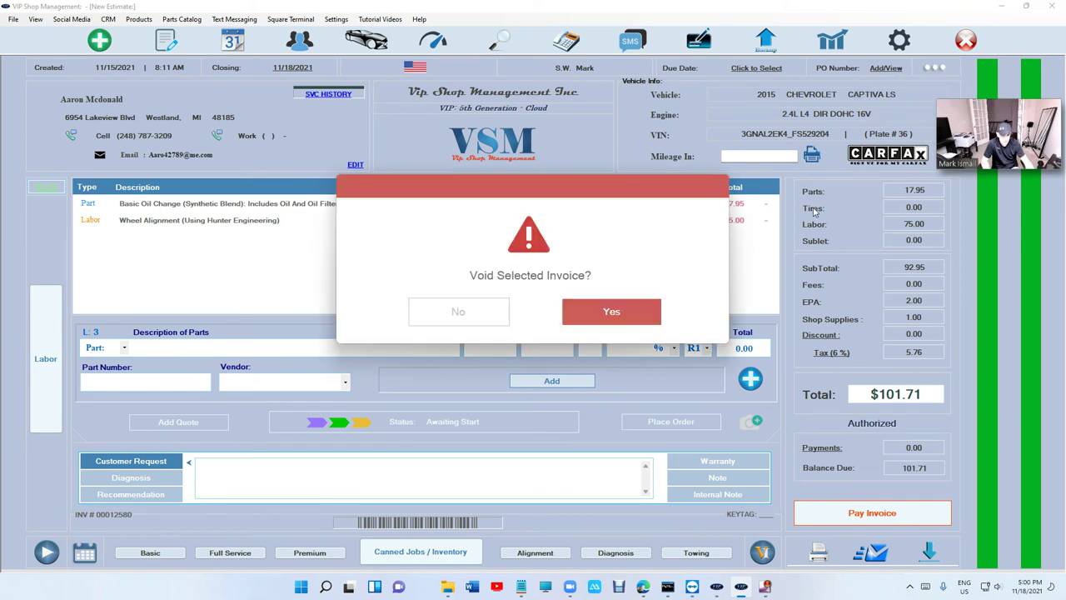
{"action": "left_click", "coordinate": [633, 310]}
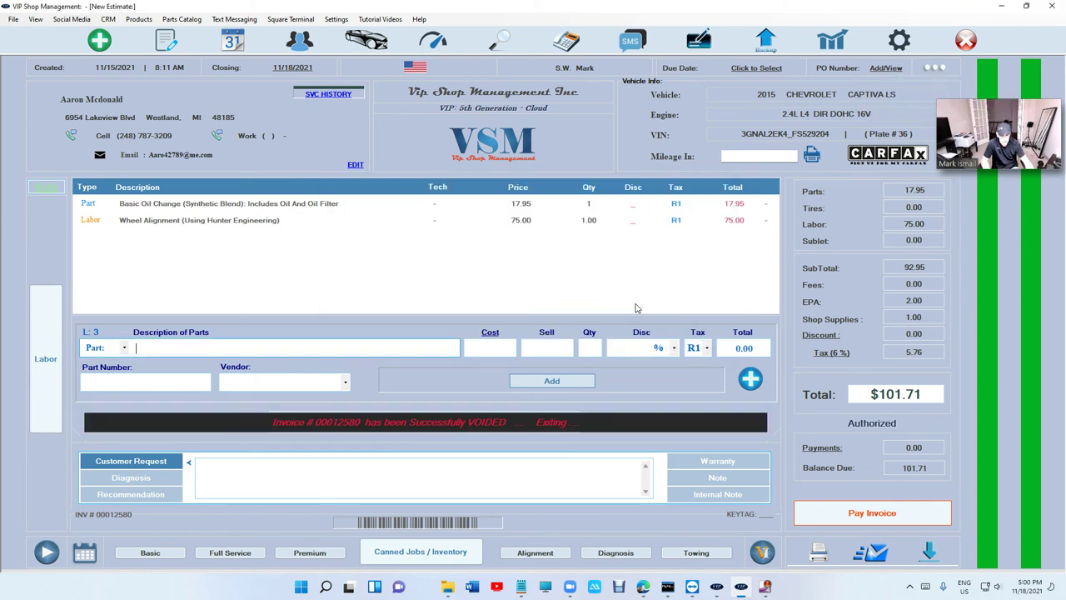
- Open the voided Captiva invoice from the Daily-Weekly Report, view its actions, then exit
{"action": "left_click", "coordinate": [165, 40]}
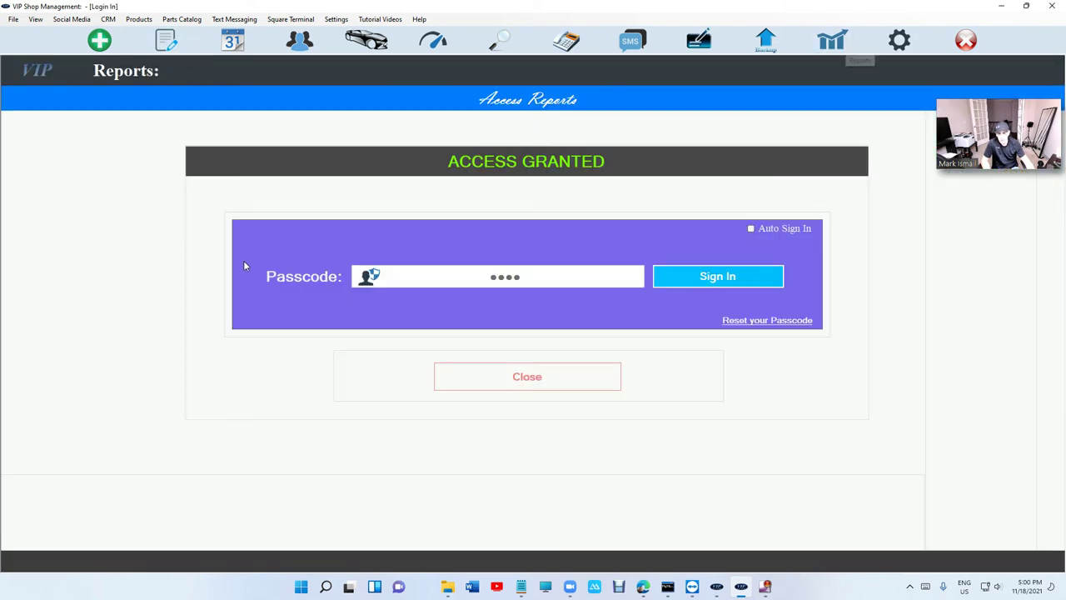
{"action": "left_click", "coordinate": [266, 211]}
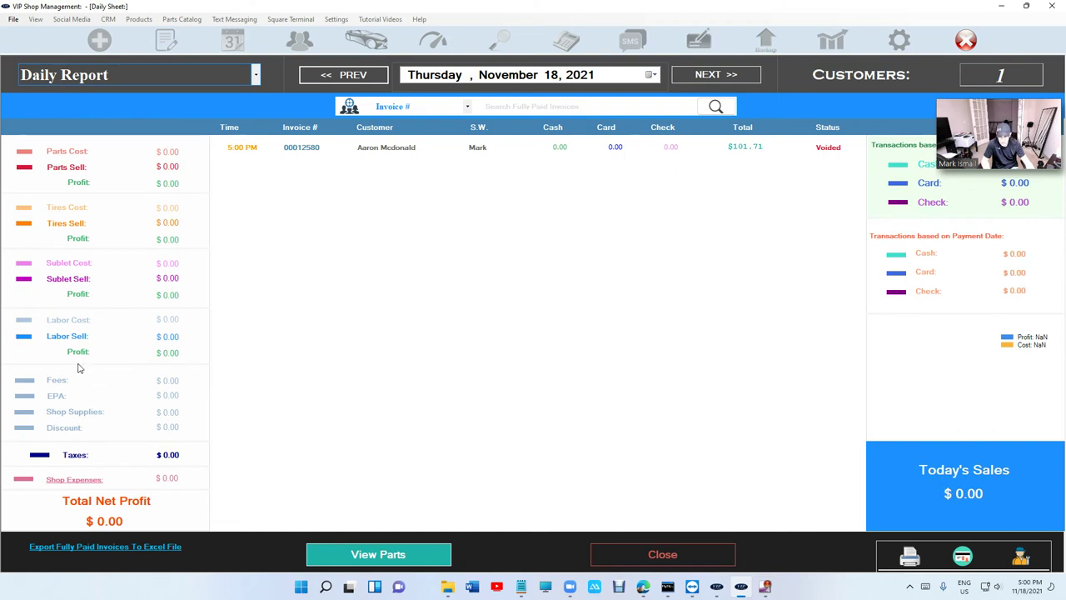
{"action": "double_click", "coordinate": [806, 151]}
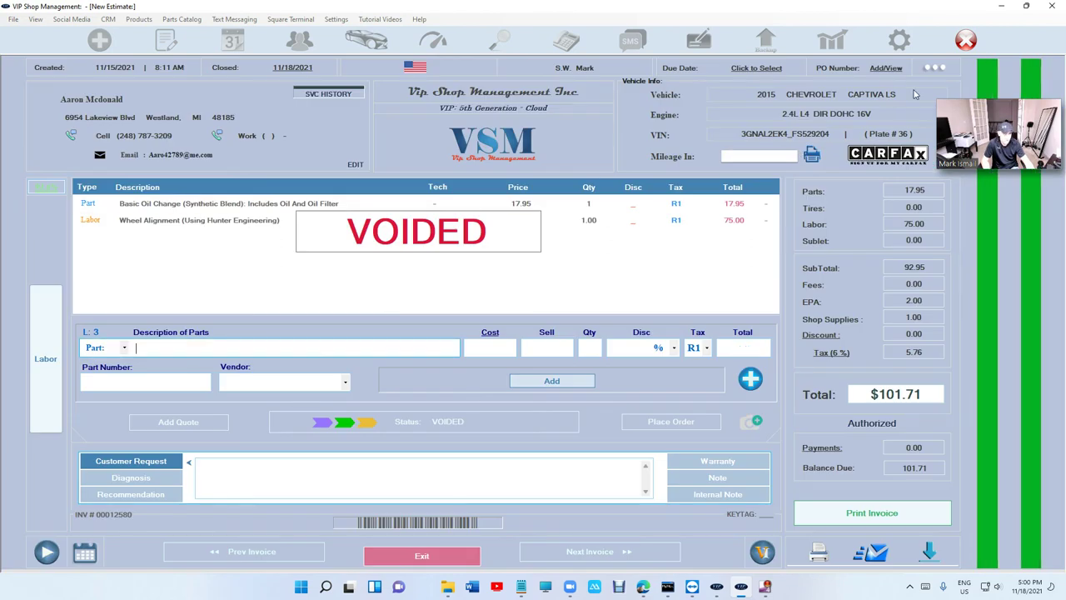
{"action": "left_click", "coordinate": [934, 69]}
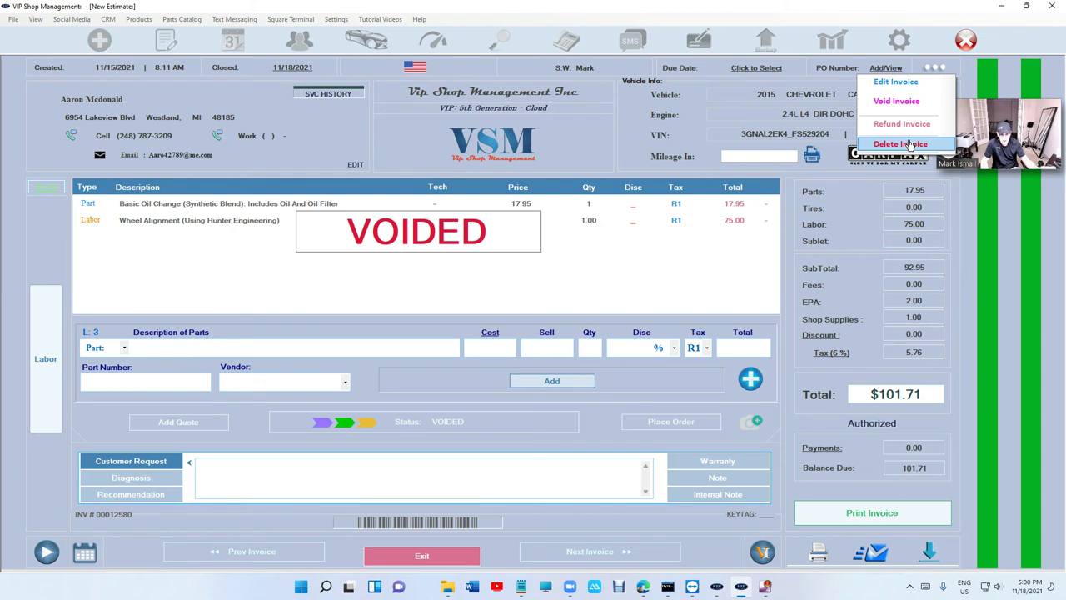
{"action": "left_click", "coordinate": [421, 560]}
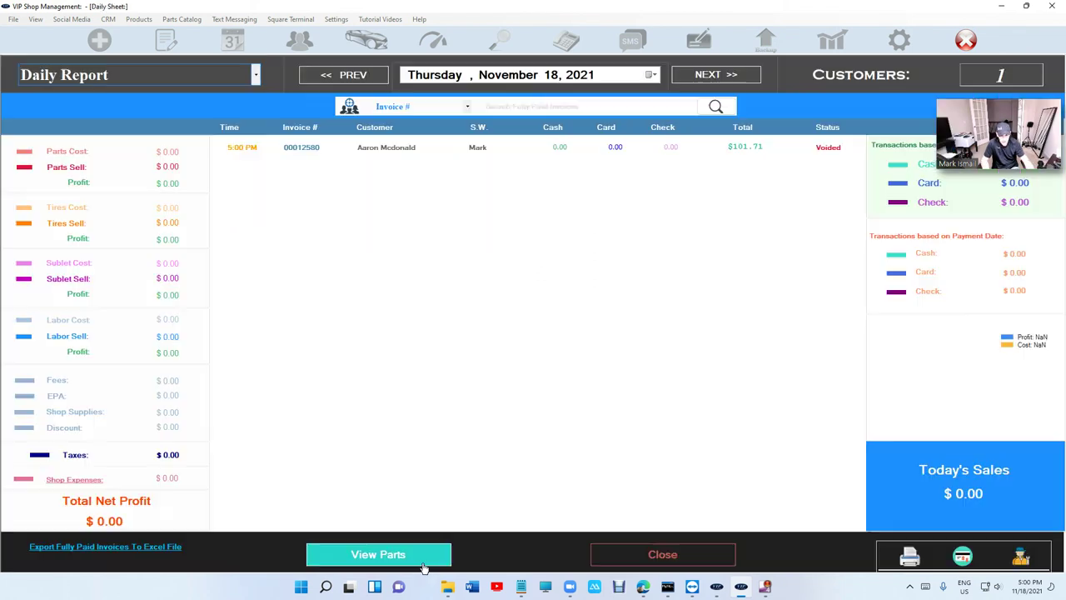
- Show the service writer's permission options in Setup Users, then dismiss and close without saving
{"action": "left_click", "coordinate": [604, 556]}
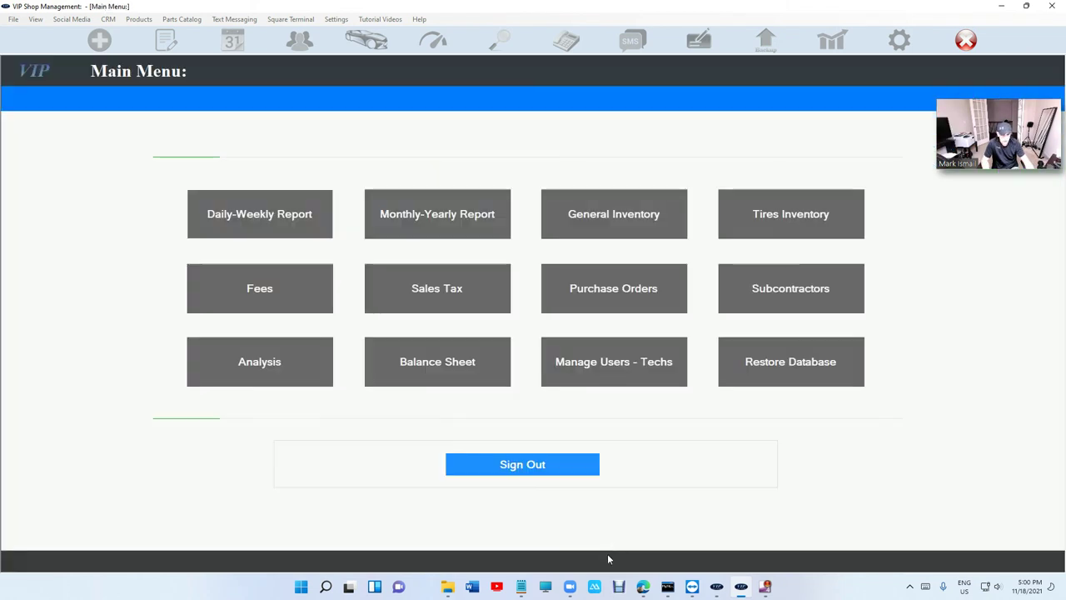
{"action": "left_click", "coordinate": [608, 374]}
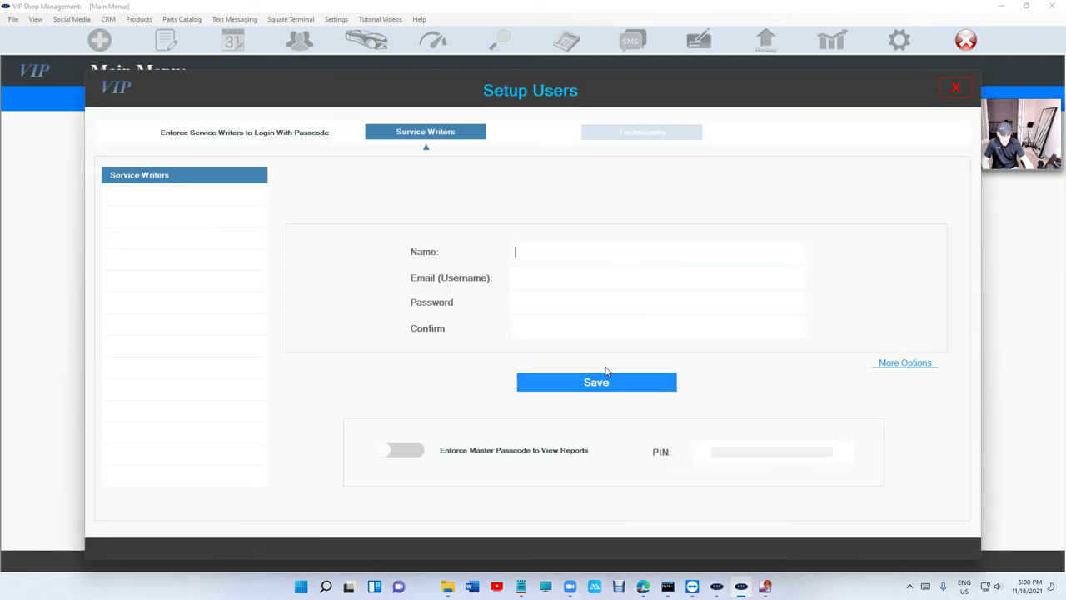
{"action": "left_click", "coordinate": [126, 197]}
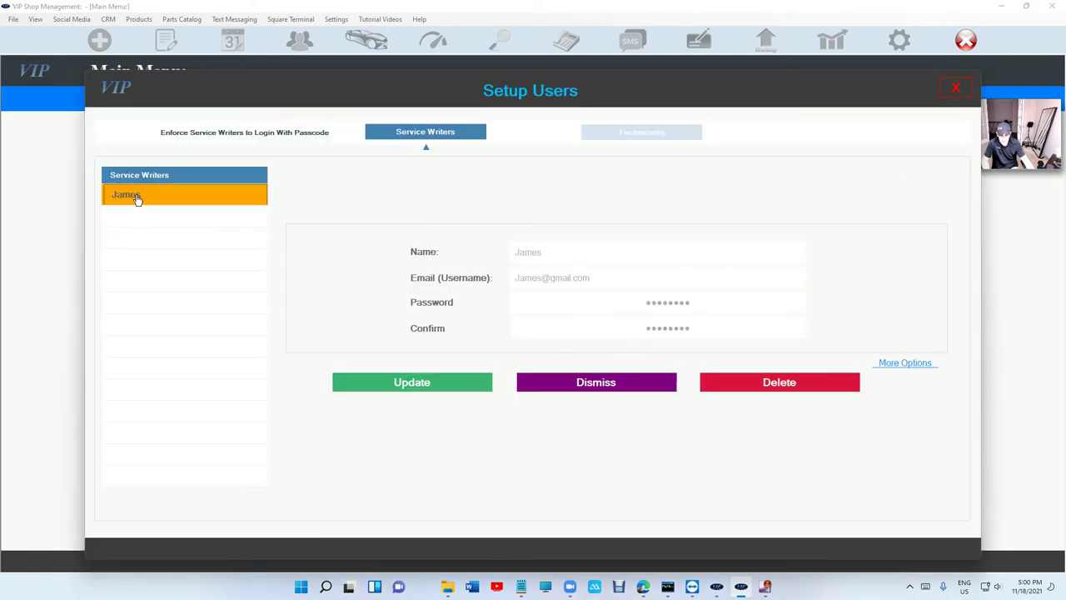
{"action": "left_click", "coordinate": [898, 363]}
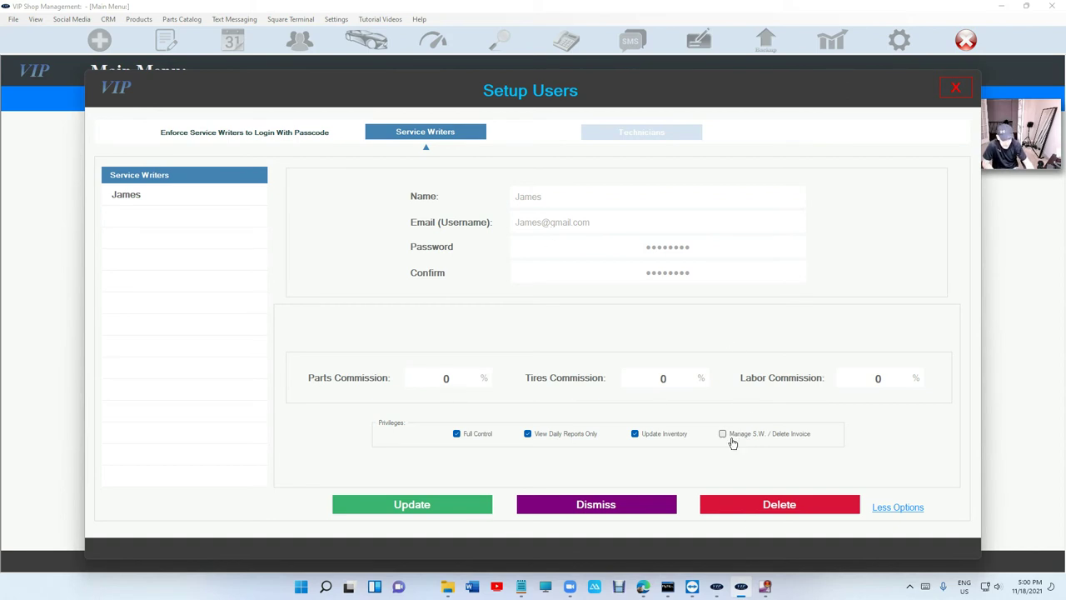
{"action": "left_click", "coordinate": [638, 504]}
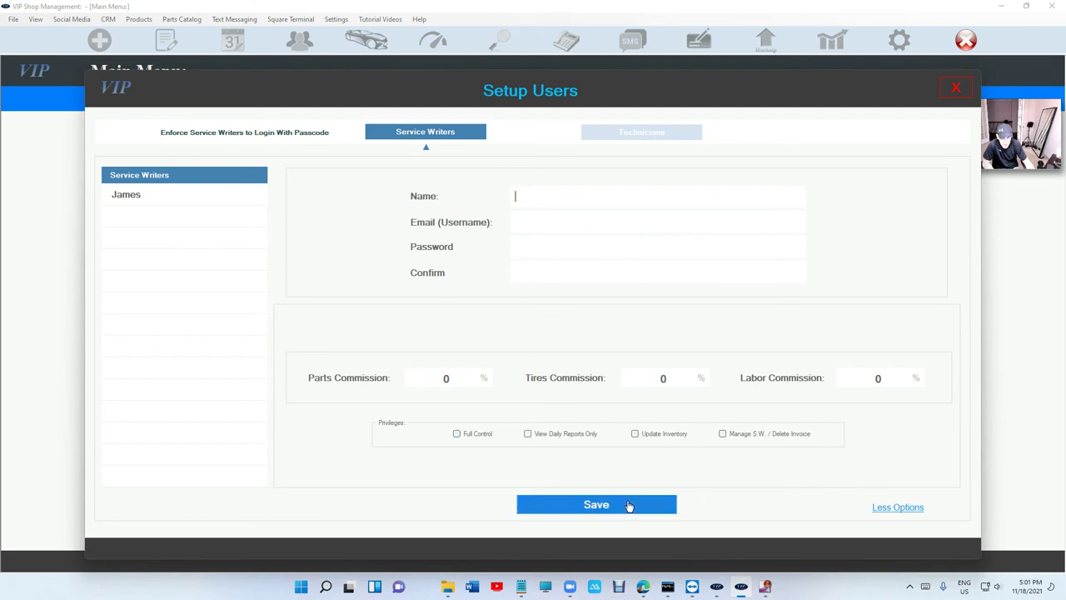
{"action": "left_click", "coordinate": [955, 90]}
- Sign out and view the In Progress Invoices list in WorkFlow
{"action": "left_click", "coordinate": [588, 462]}
{"action": "left_click", "coordinate": [366, 41]}
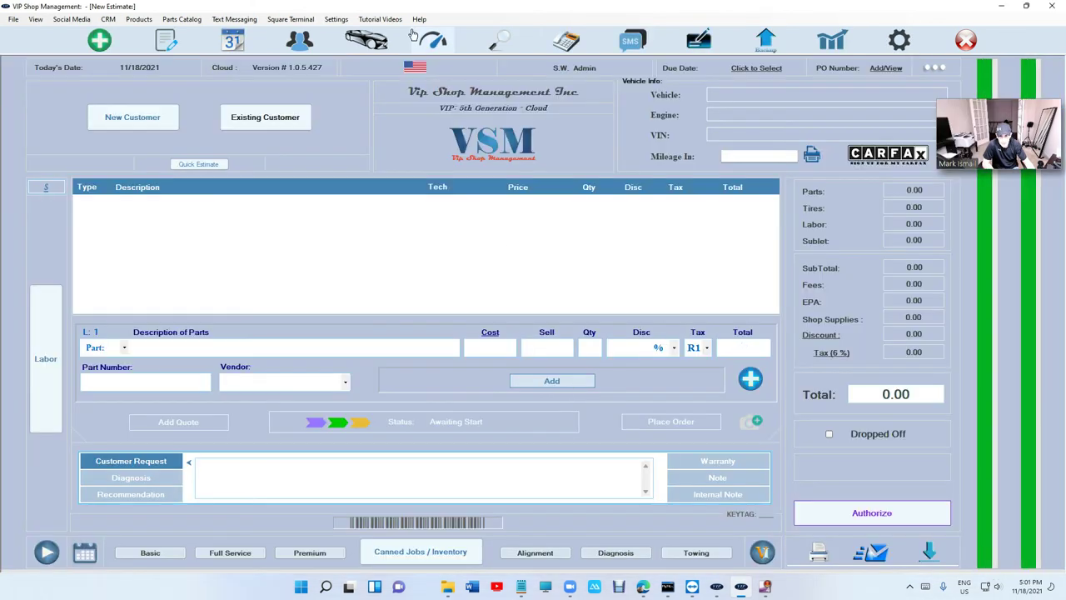
{"action": "left_click", "coordinate": [166, 40]}
{"action": "left_click", "coordinate": [500, 133]}
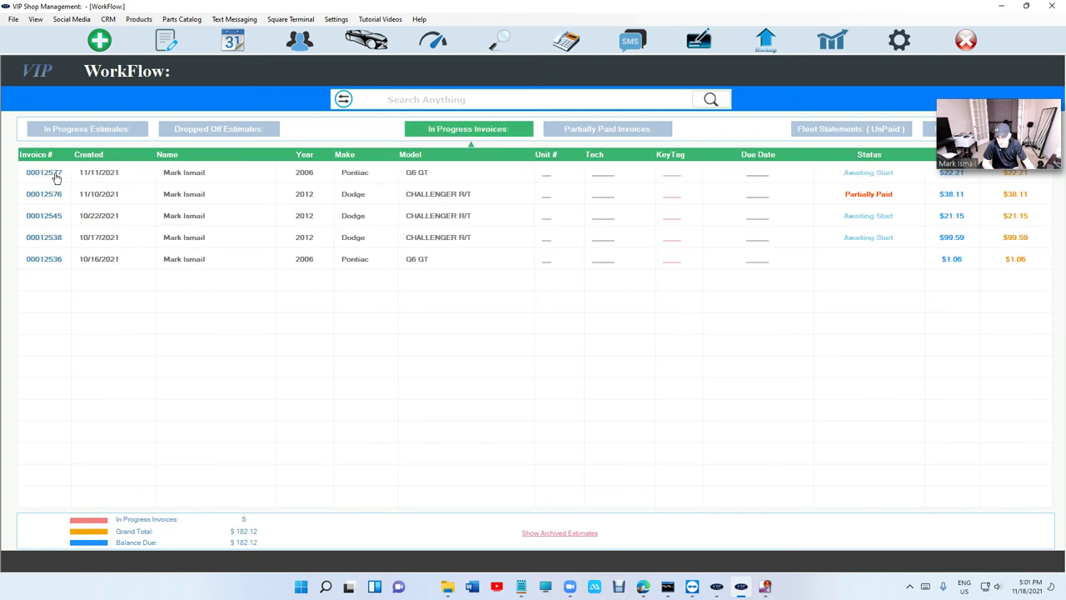
- Look up the in-progress invoice number in the Daily-Weekly Report's Invoice # search
{"action": "left_click", "coordinate": [831, 40]}
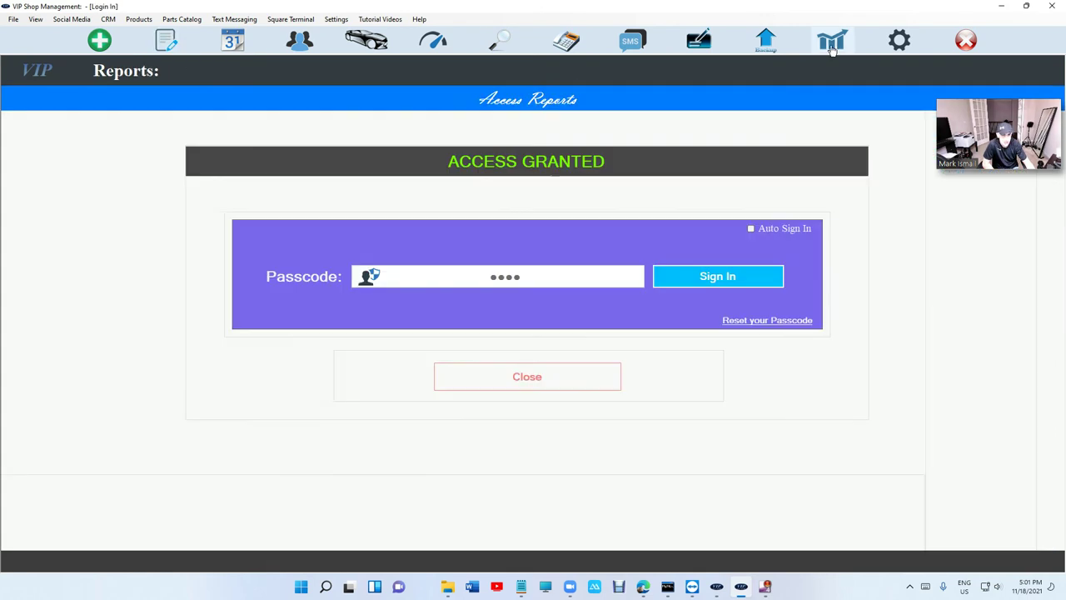
{"action": "left_click", "coordinate": [300, 209]}
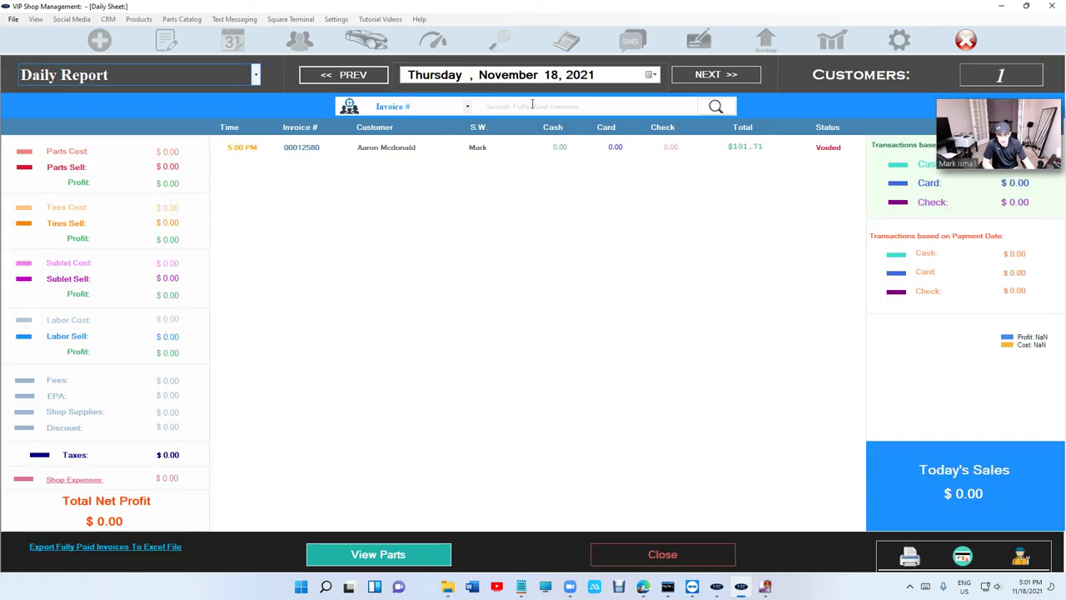
{"action": "type", "text": "1257"}
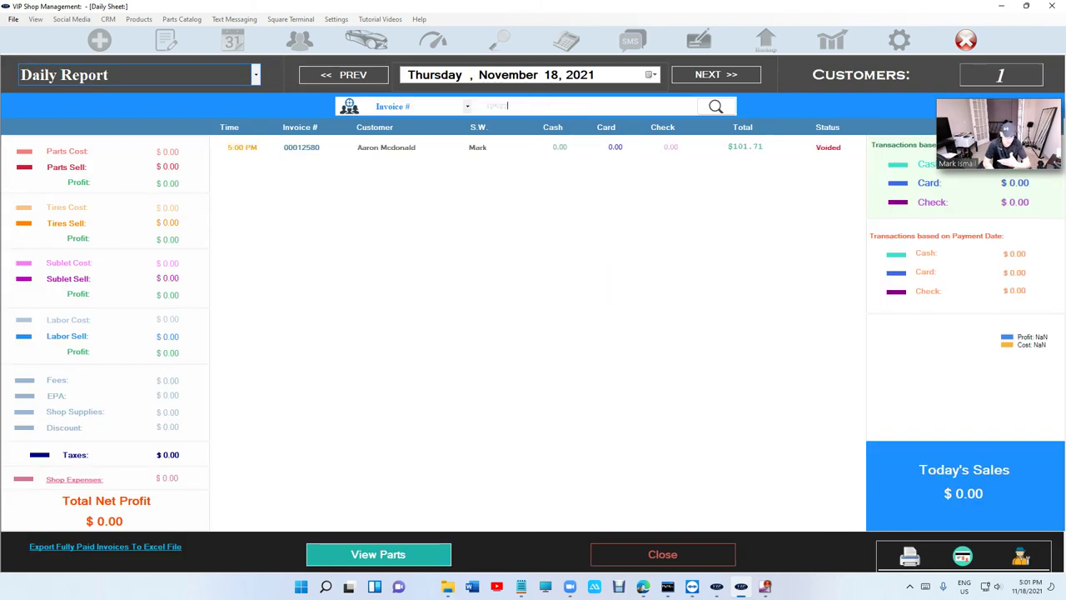
{"action": "left_click", "coordinate": [716, 107]}
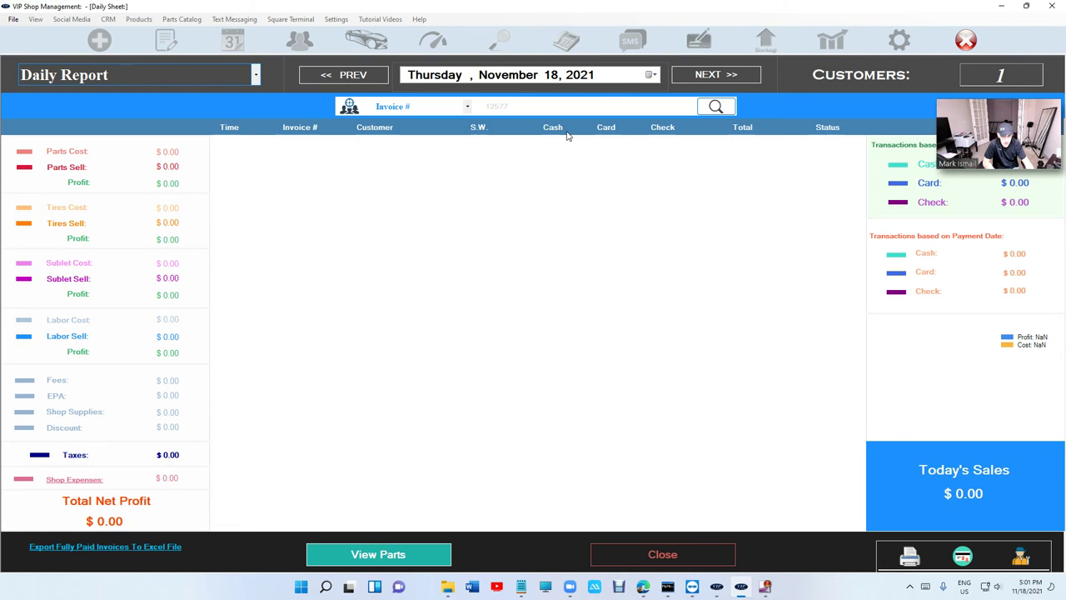
{"action": "left_click", "coordinate": [715, 108]}
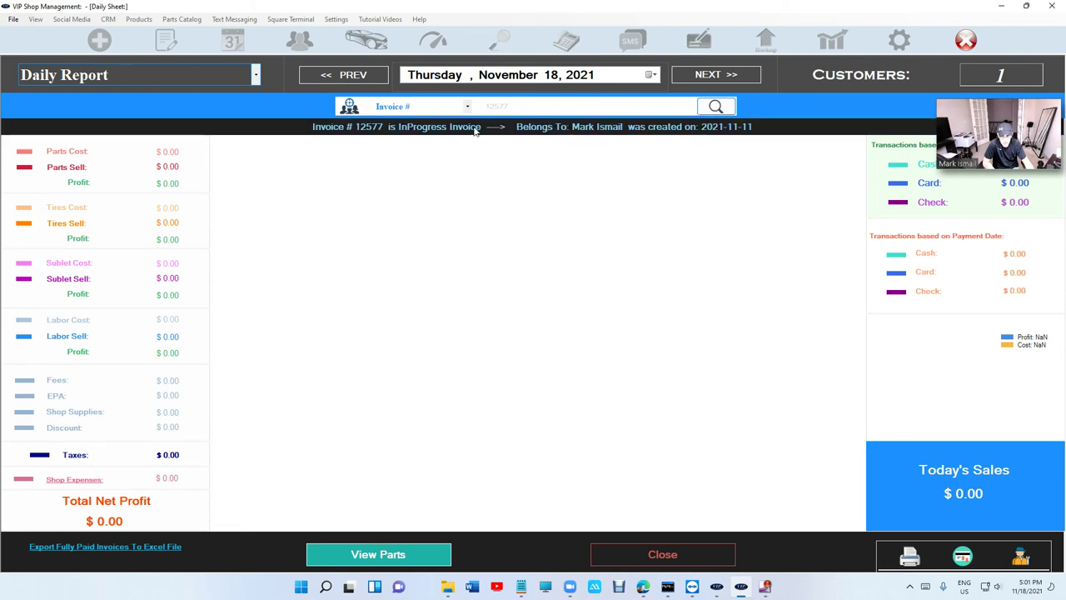
{"action": "left_click", "coordinate": [714, 111]}
- Open the All Star auto lights statement's invoices from WorkFlow Fleet Statements
{"action": "left_click", "coordinate": [670, 557]}
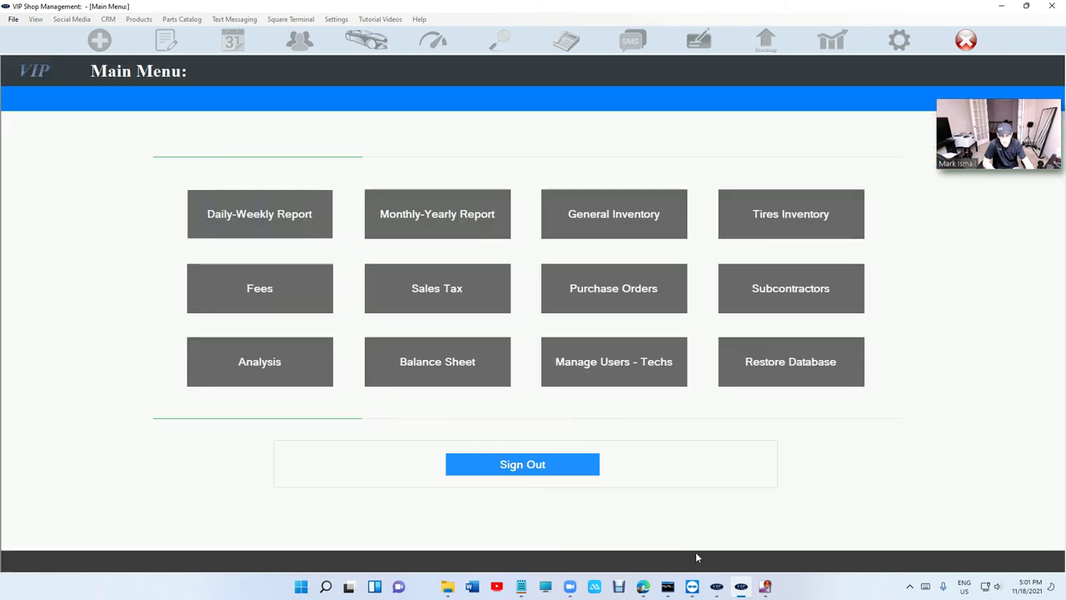
{"action": "left_click", "coordinate": [587, 471]}
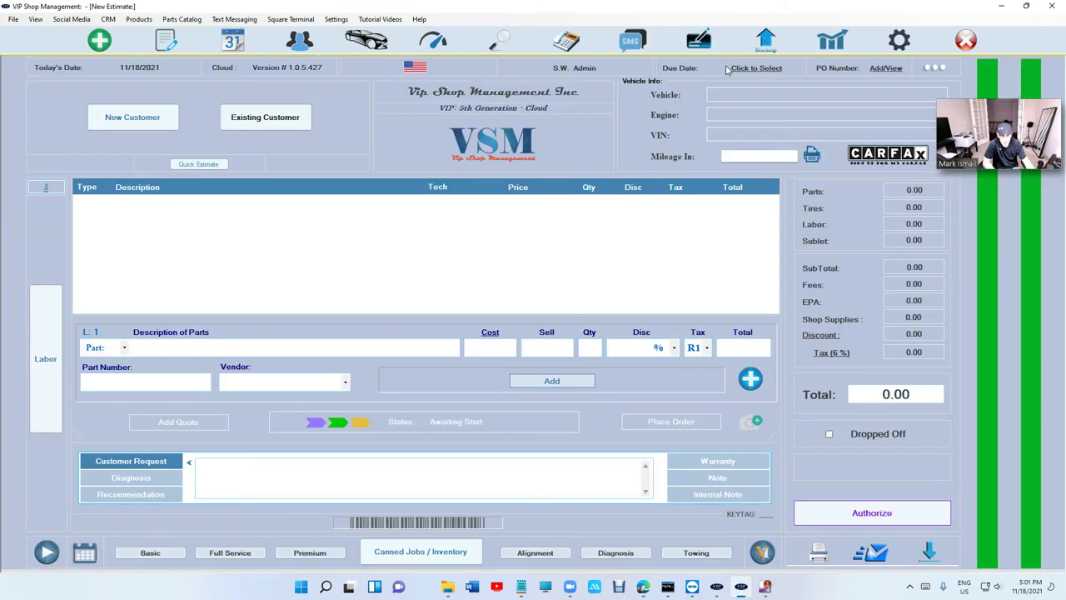
{"action": "left_click", "coordinate": [163, 42]}
{"action": "left_click", "coordinate": [812, 131]}
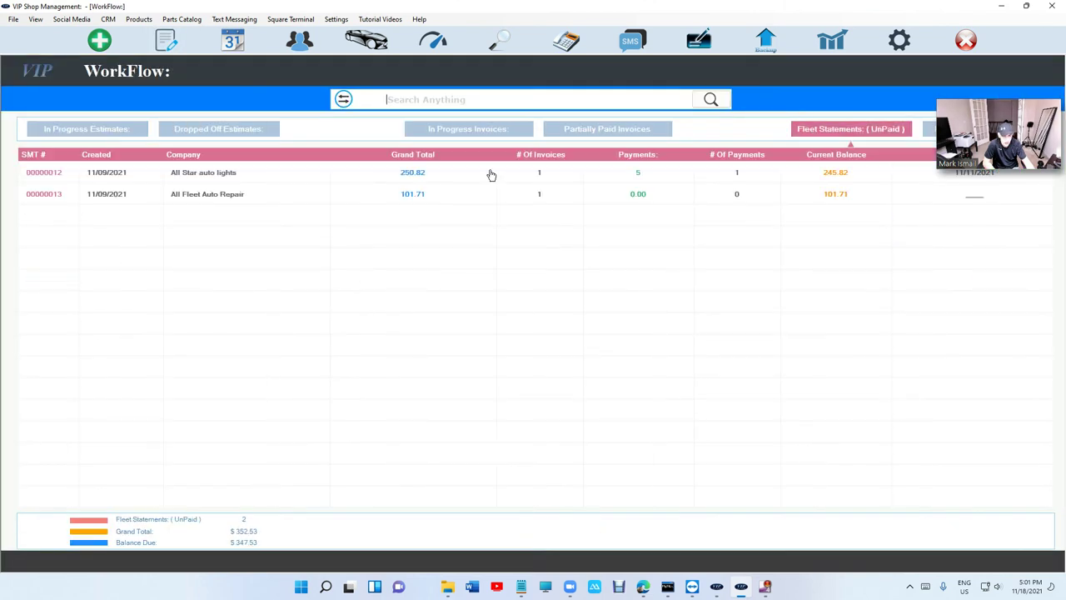
{"action": "double_click", "coordinate": [466, 175]}
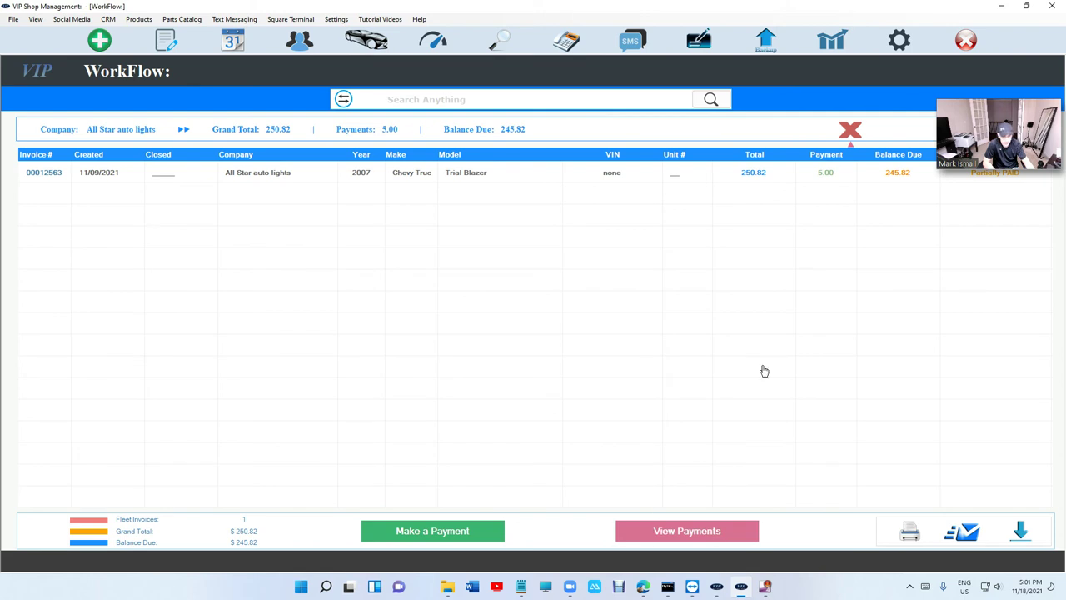
- Search the Daily Report for the All Star fleet invoice number, then for 15000
{"action": "left_click", "coordinate": [831, 48]}
{"action": "key", "text": "Return"}
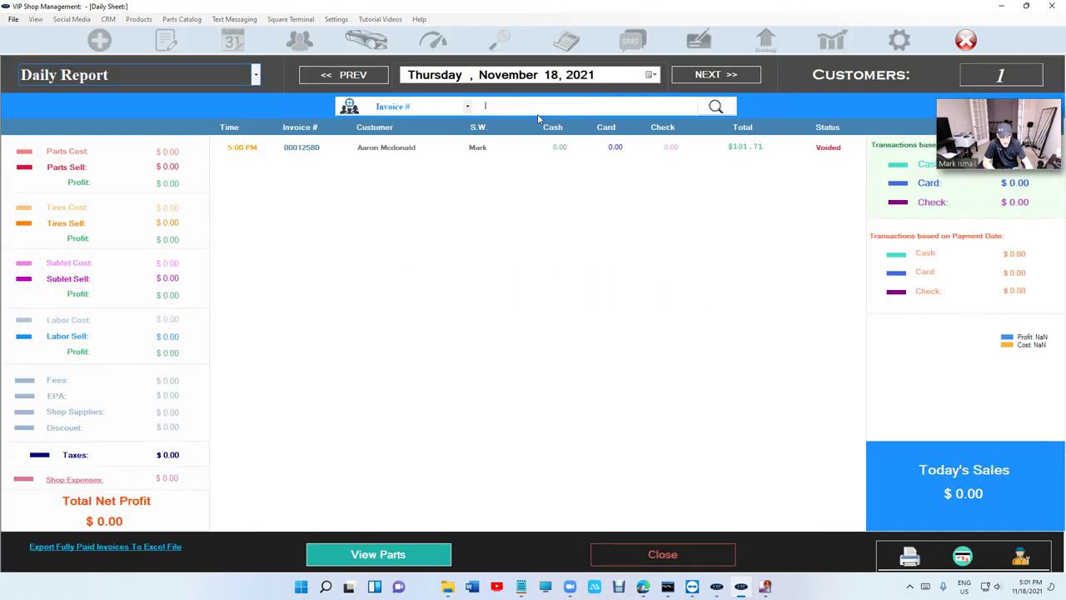
{"action": "type", "text": "80"}
{"action": "left_click", "coordinate": [715, 109]}
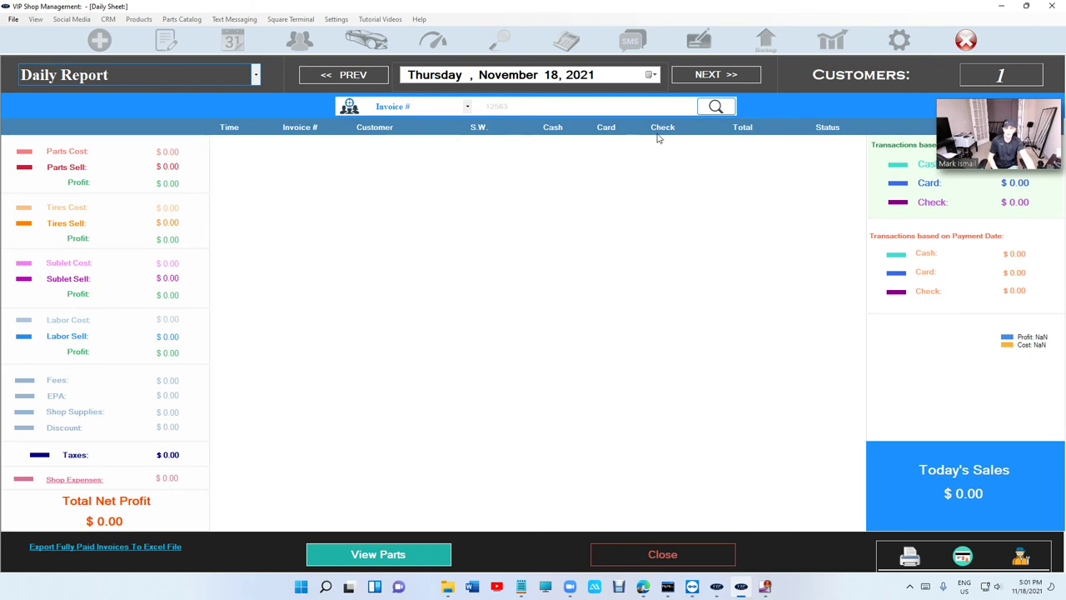
{"action": "left_click", "coordinate": [716, 106]}
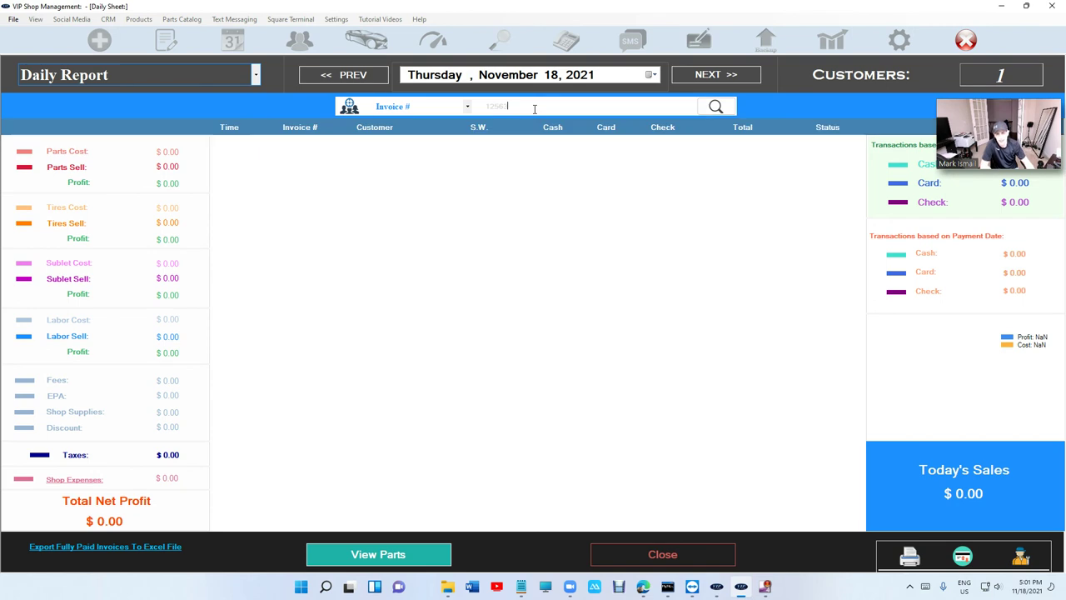
{"action": "left_click", "coordinate": [490, 106]}
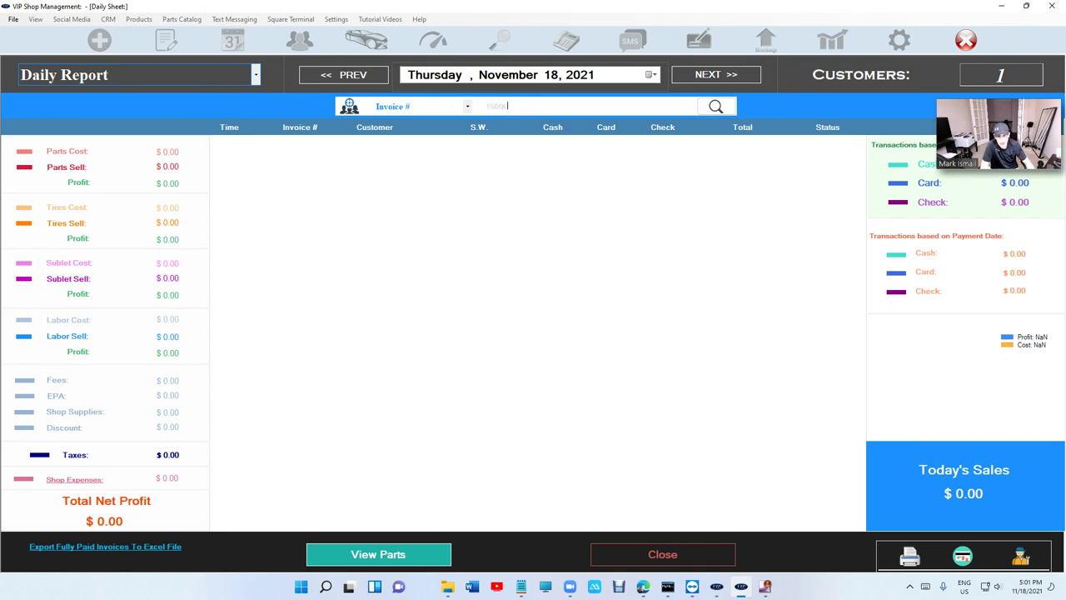
{"action": "key", "text": "Return"}
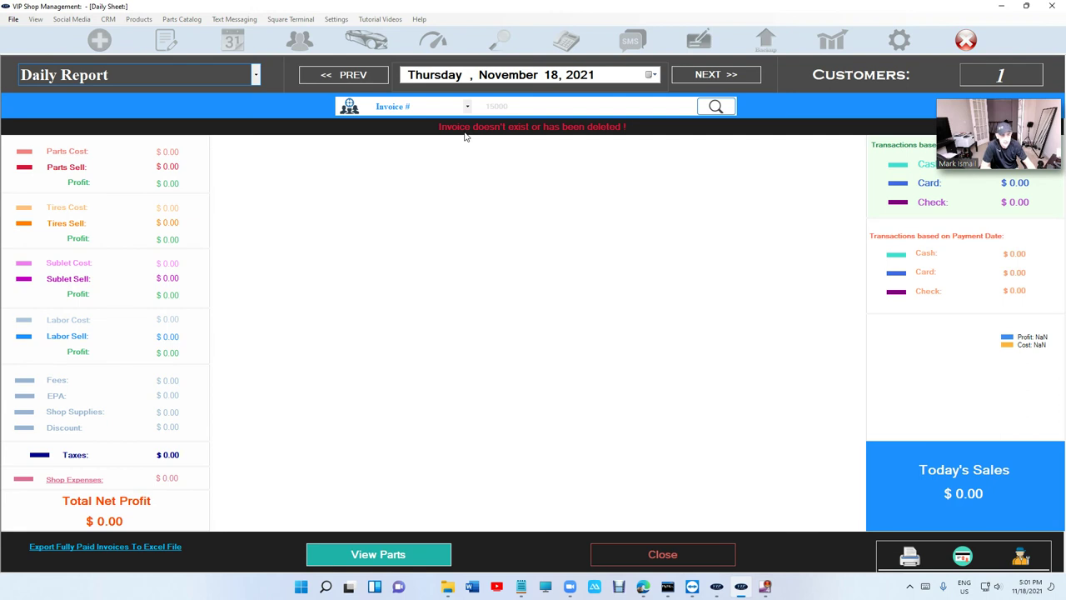
- Close the Daily Report, sign out, and open the Jeep Grand Cherokee Trackhawk estimate
{"action": "left_click", "coordinate": [656, 552]}
{"action": "left_click", "coordinate": [524, 466]}
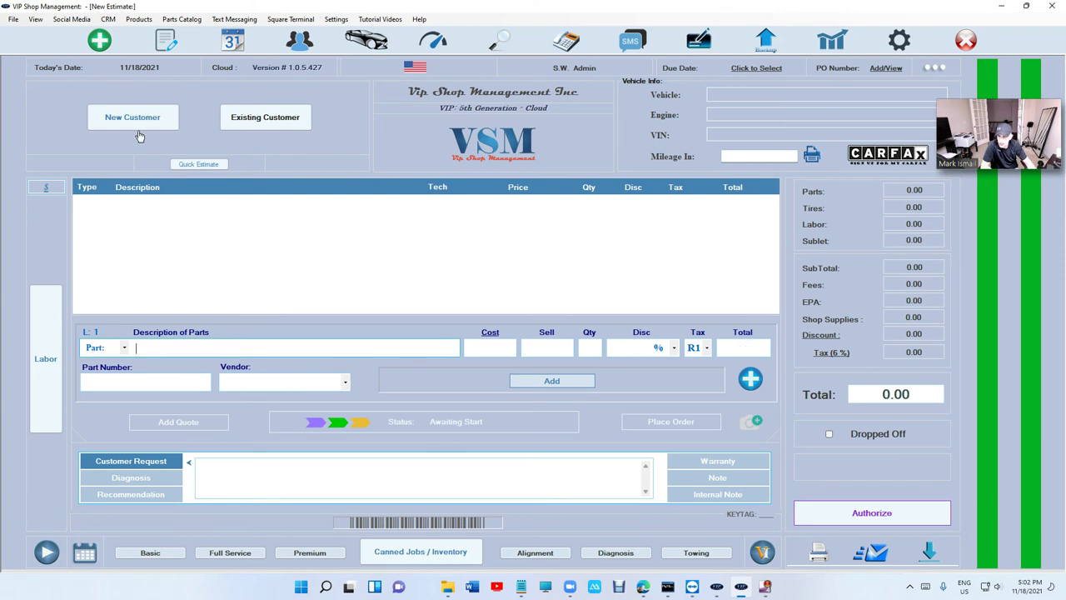
{"action": "left_click", "coordinate": [166, 40]}
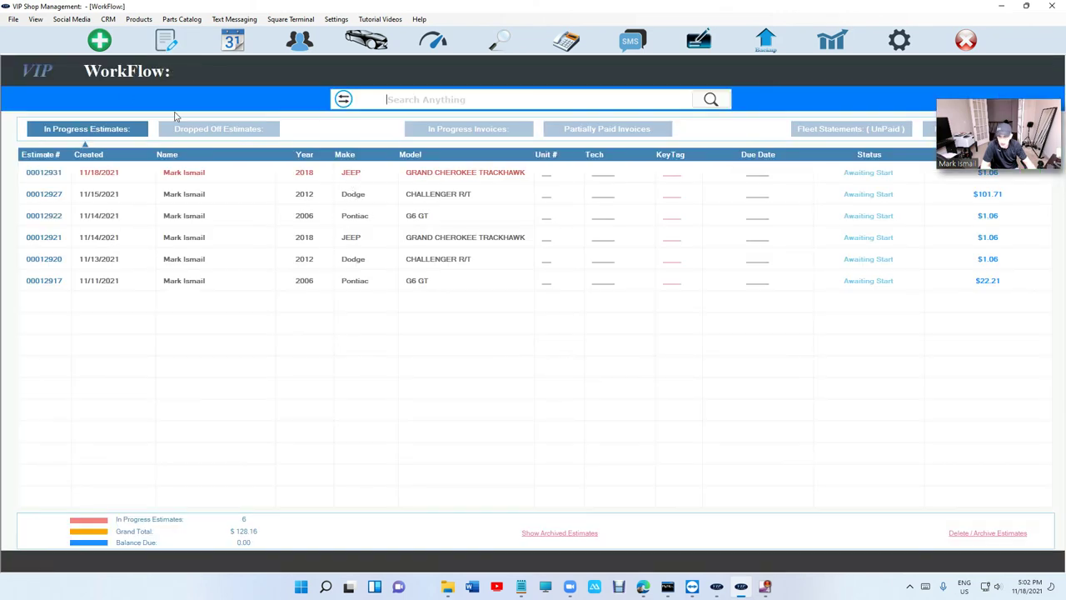
{"action": "left_click", "coordinate": [99, 40]}
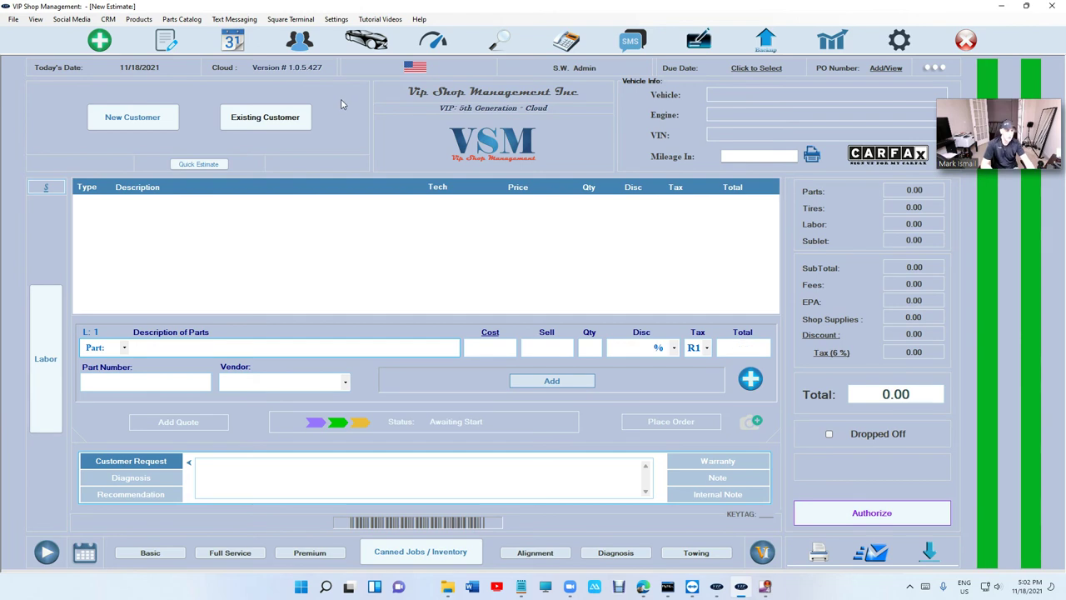
{"action": "left_click", "coordinate": [166, 40]}
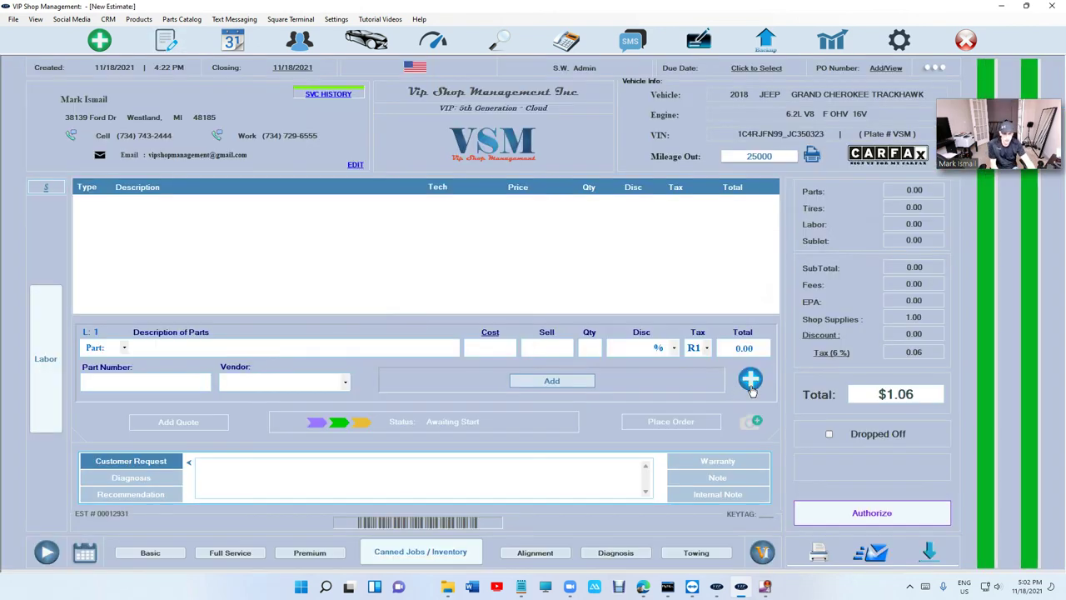
{"action": "left_click", "coordinate": [750, 380]}
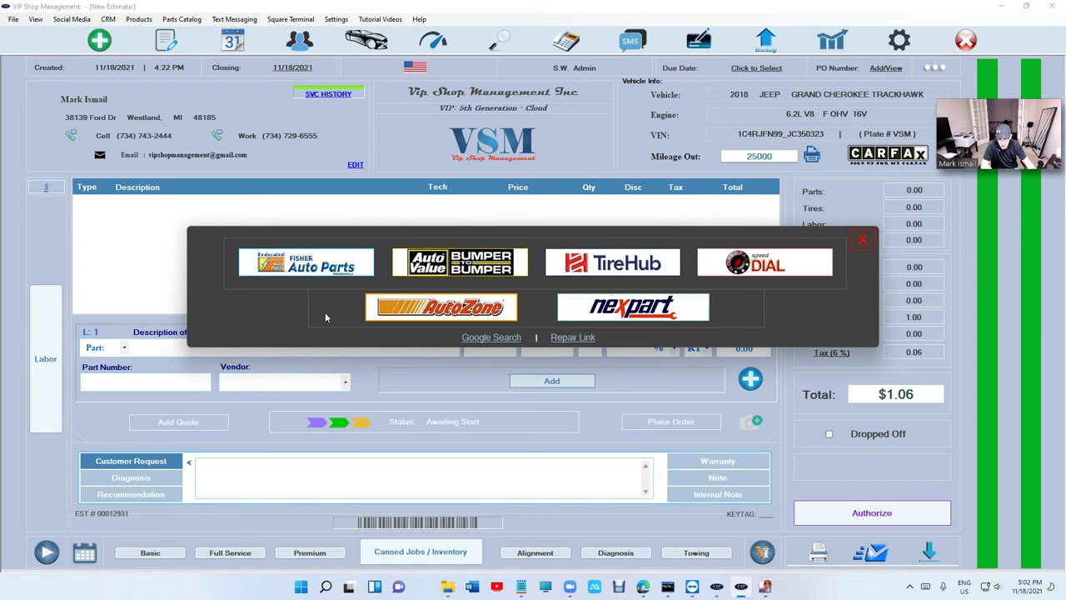
- View the Jeep in the Fisher Auto Parts catalog and Identifix Direct-Hit repair info
{"action": "left_click", "coordinate": [301, 268]}
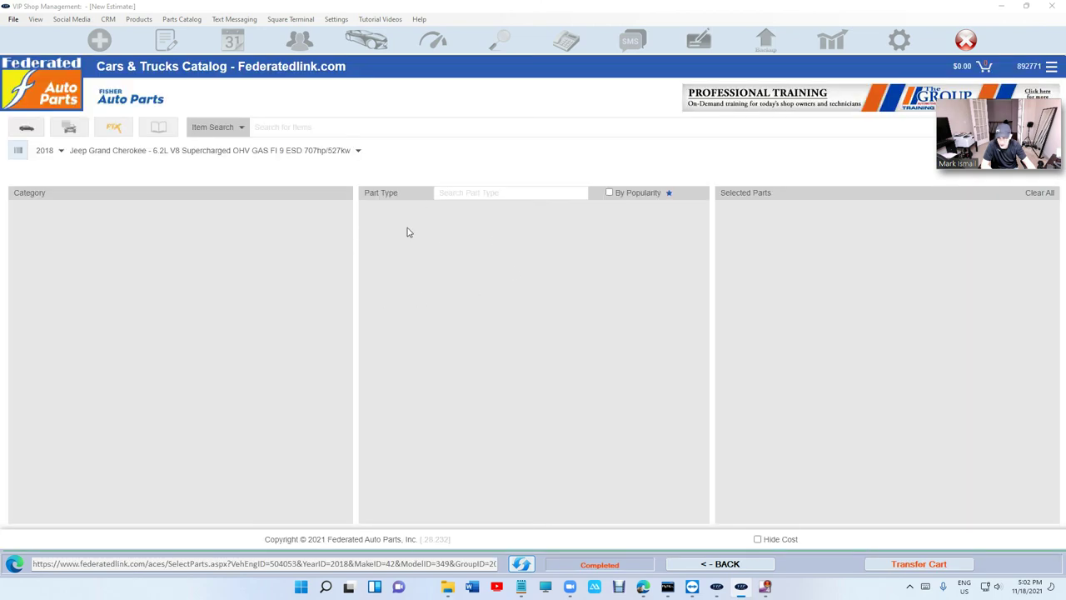
{"action": "left_click", "coordinate": [108, 132]}
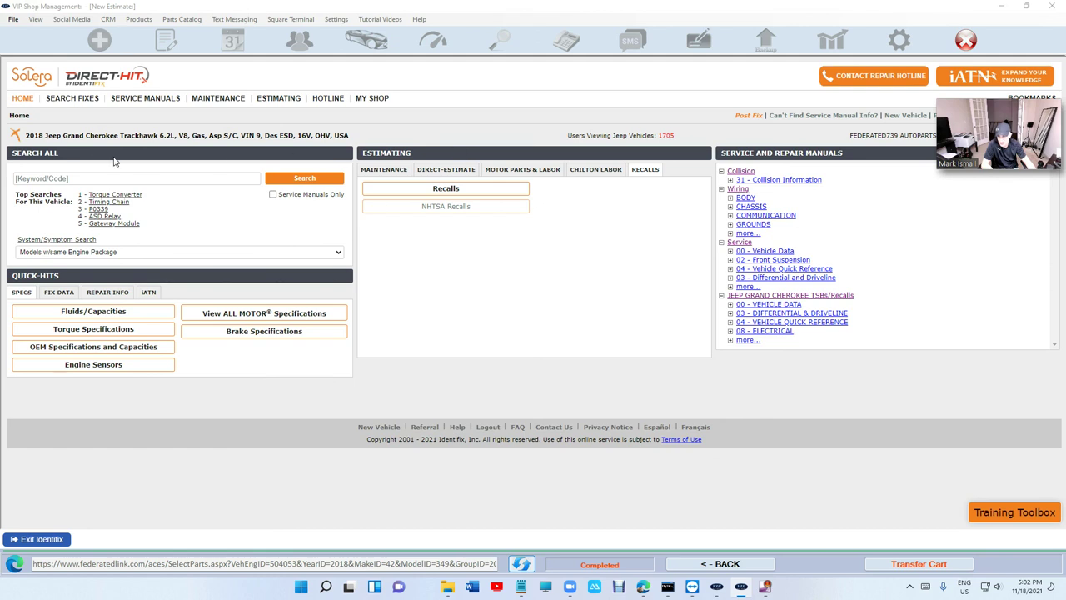
{"action": "left_click_drag", "start_coordinate": [106, 136], "coordinate": [124, 137]}
{"action": "left_click", "coordinate": [737, 563]}
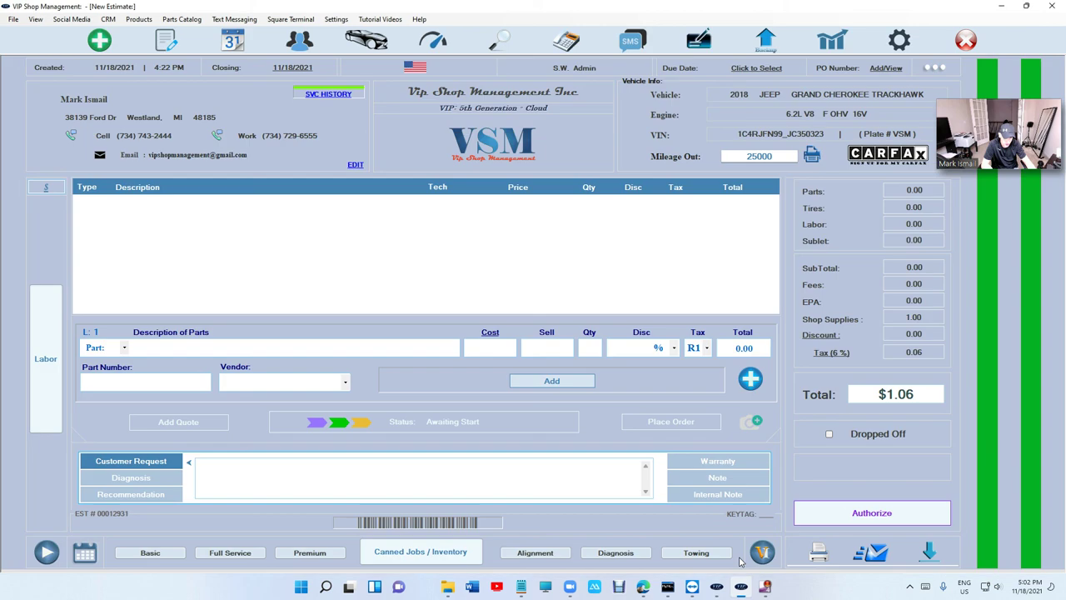
{"action": "left_click", "coordinate": [750, 380]}
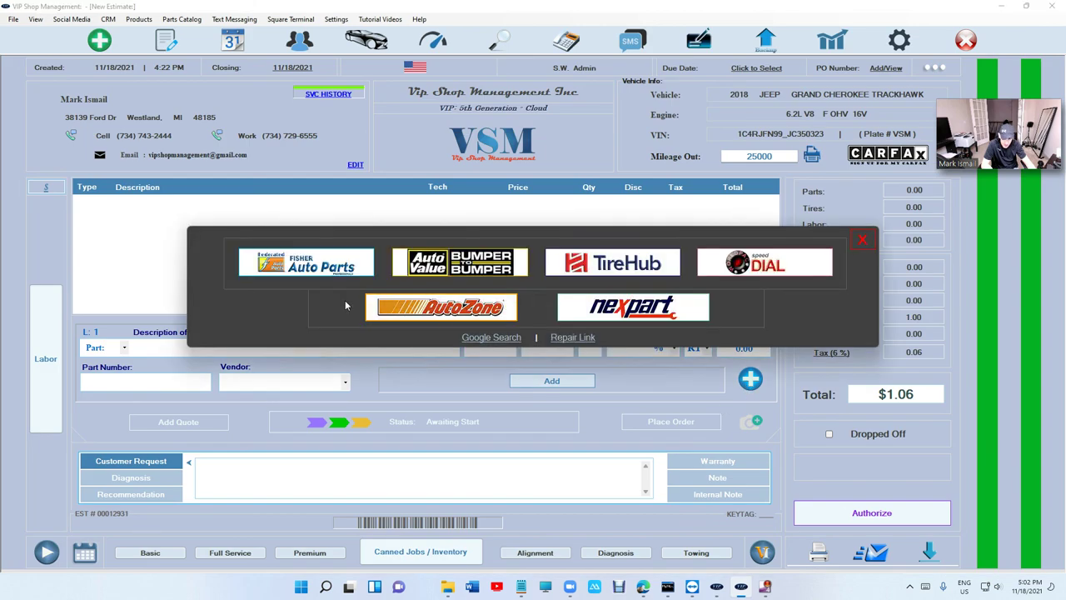
{"action": "left_click", "coordinate": [862, 240]}
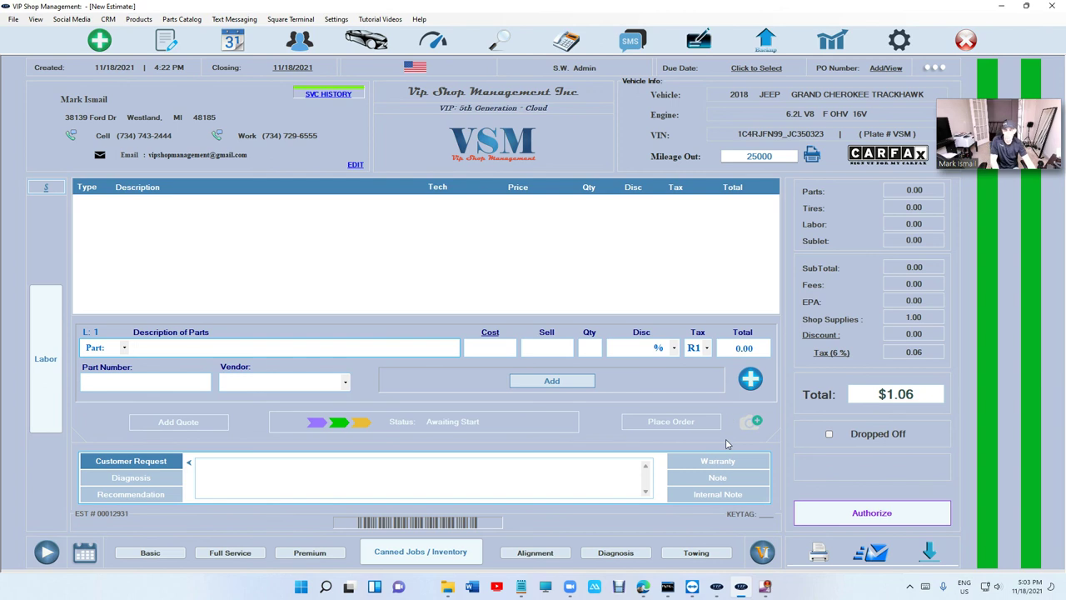
{"action": "left_click", "coordinate": [757, 383]}
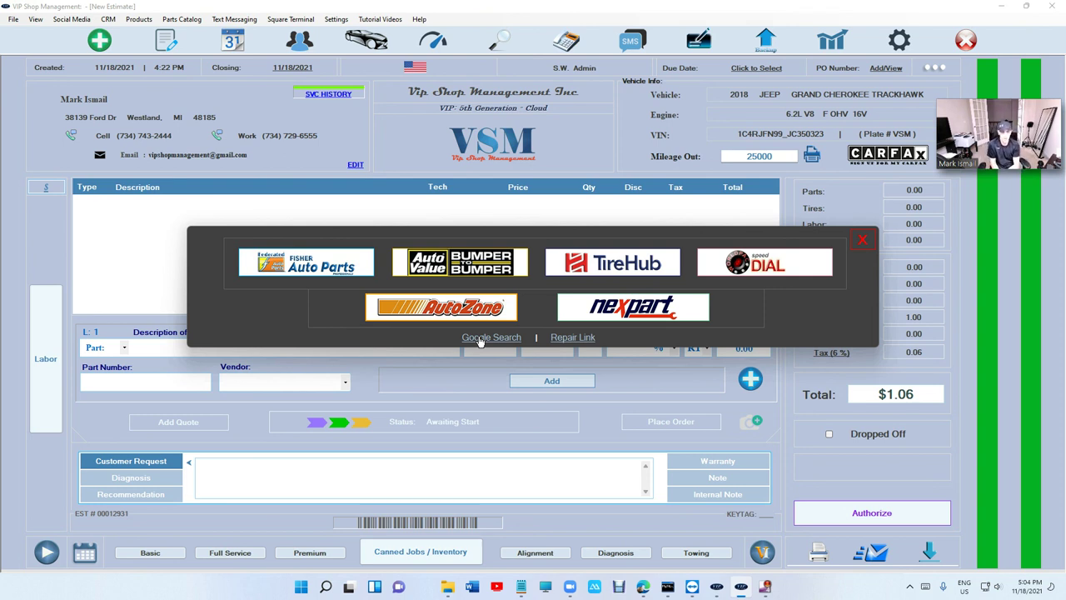
{"action": "left_click", "coordinate": [866, 242]}
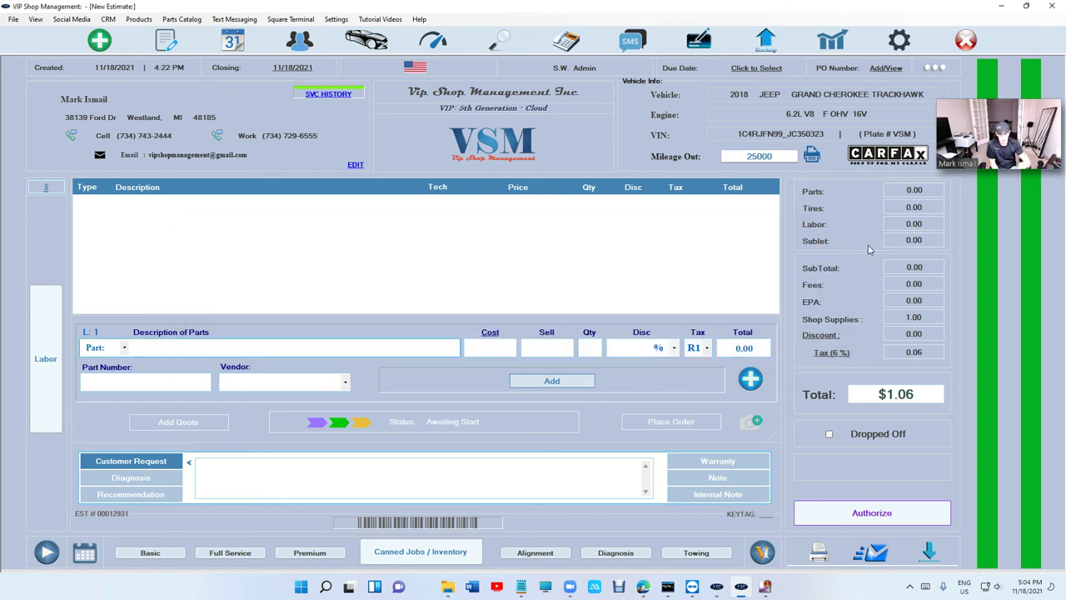